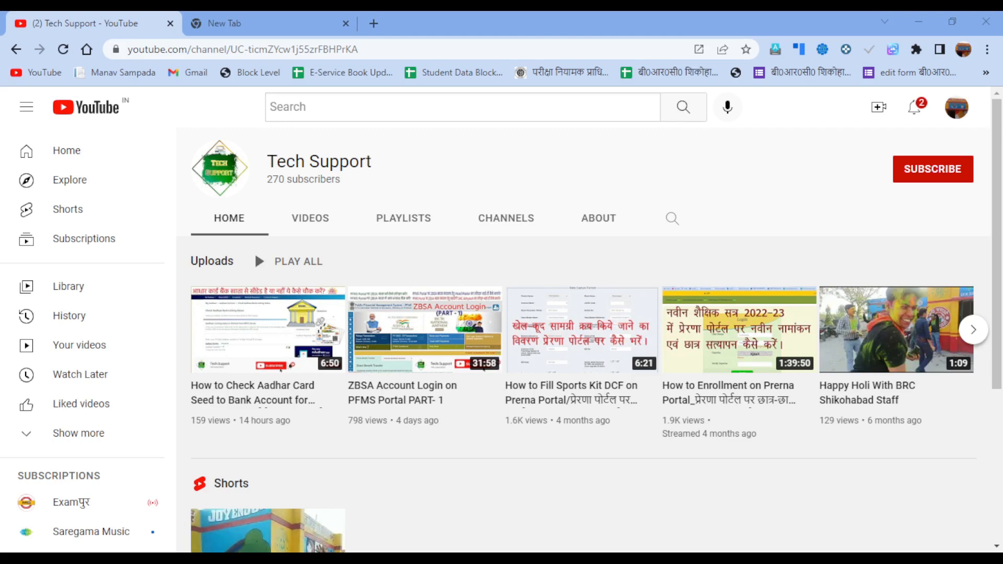
Load the prernaup.in Department of Basic Education site in the empty second Chrome tab.
mouse_move(313, 341)
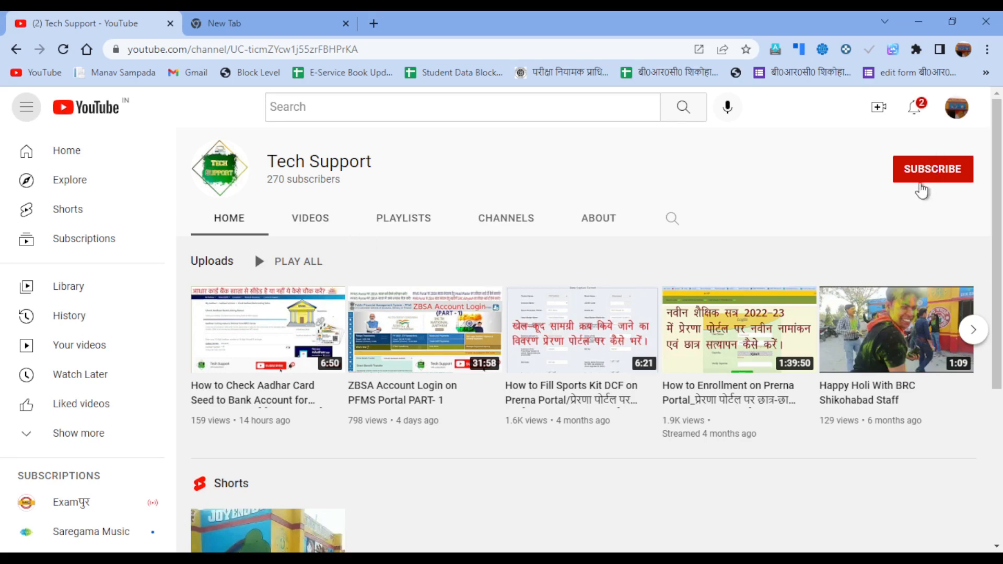
click(292, 26)
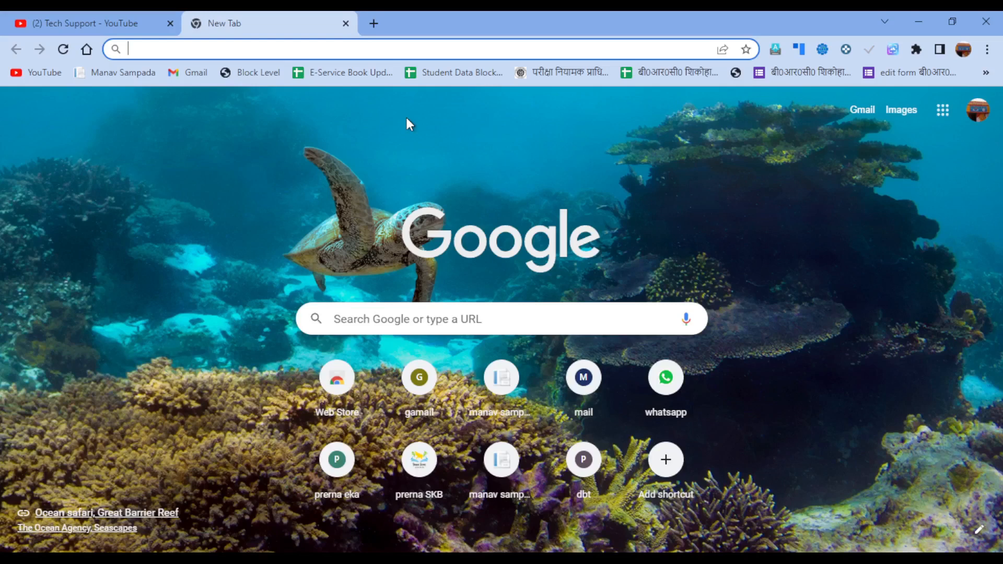
text(prer)
key(Return)
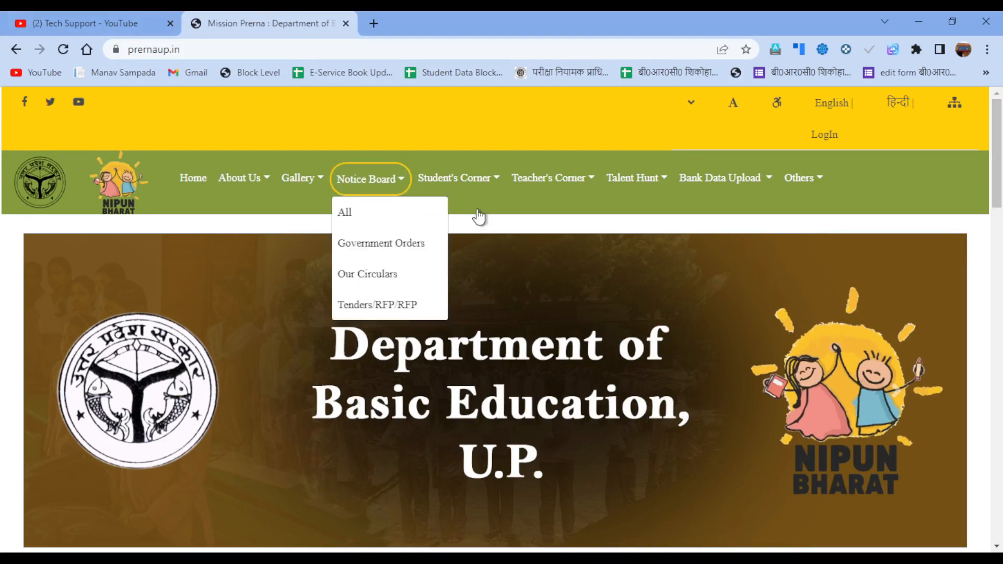
Choose Teacher LogIn for New Registration 2022-23 and verify the registered mobile number.
mouse_move(752, 183)
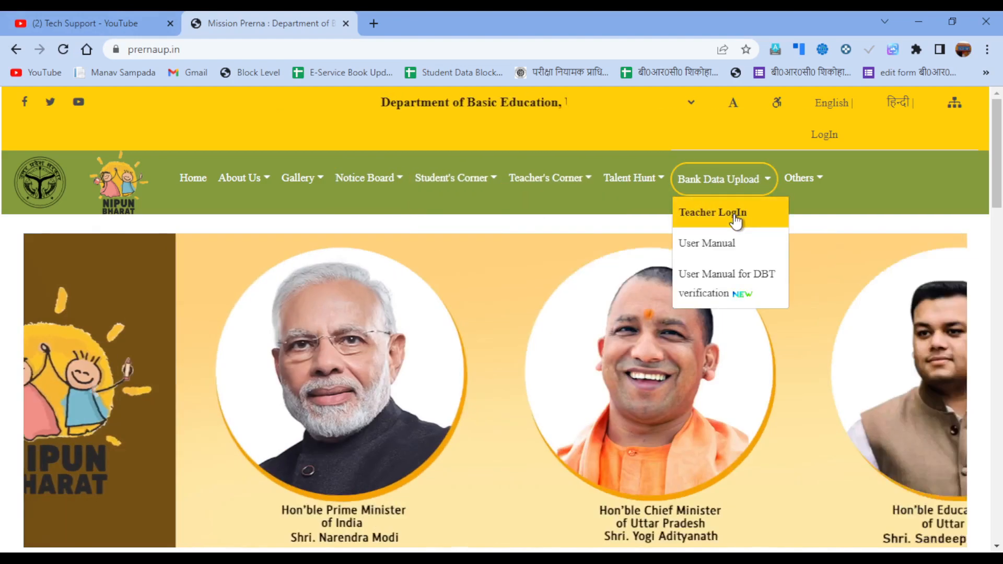
click(714, 212)
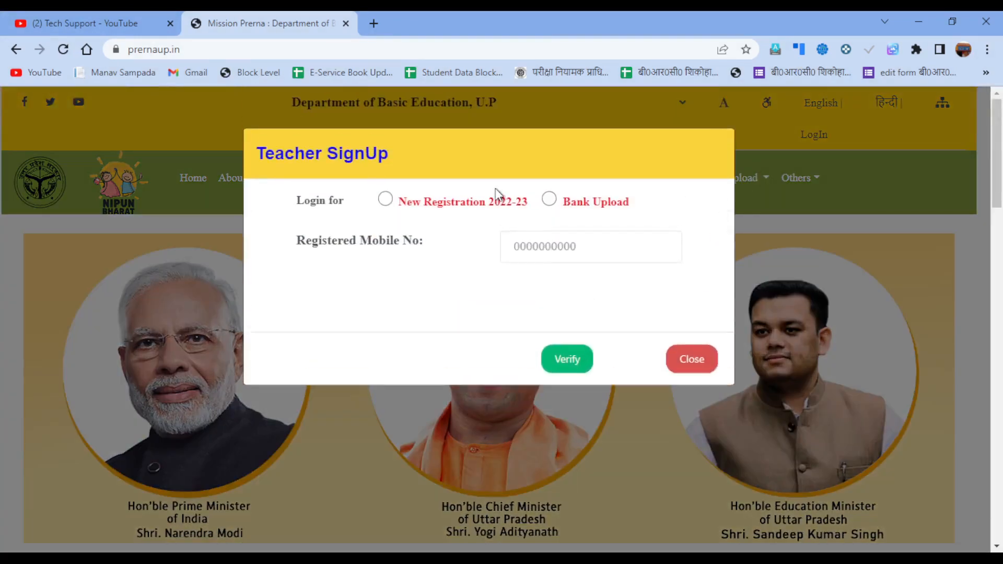
click(387, 260)
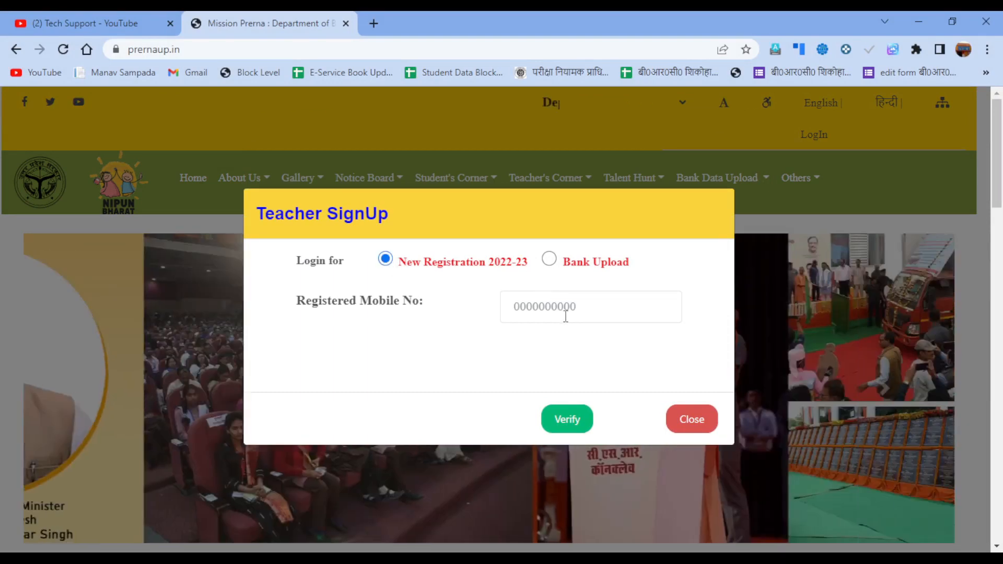
click(565, 316)
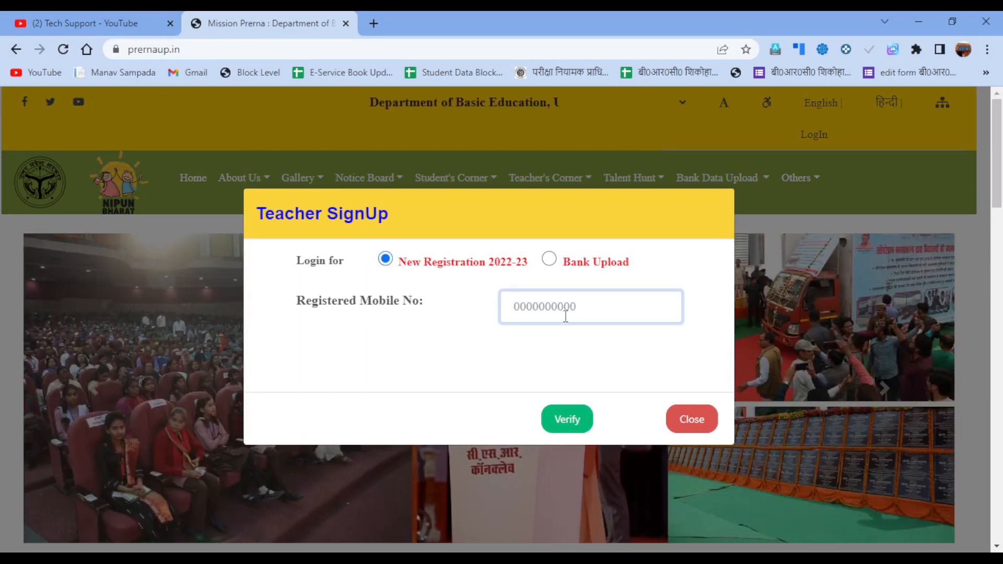
text(80)
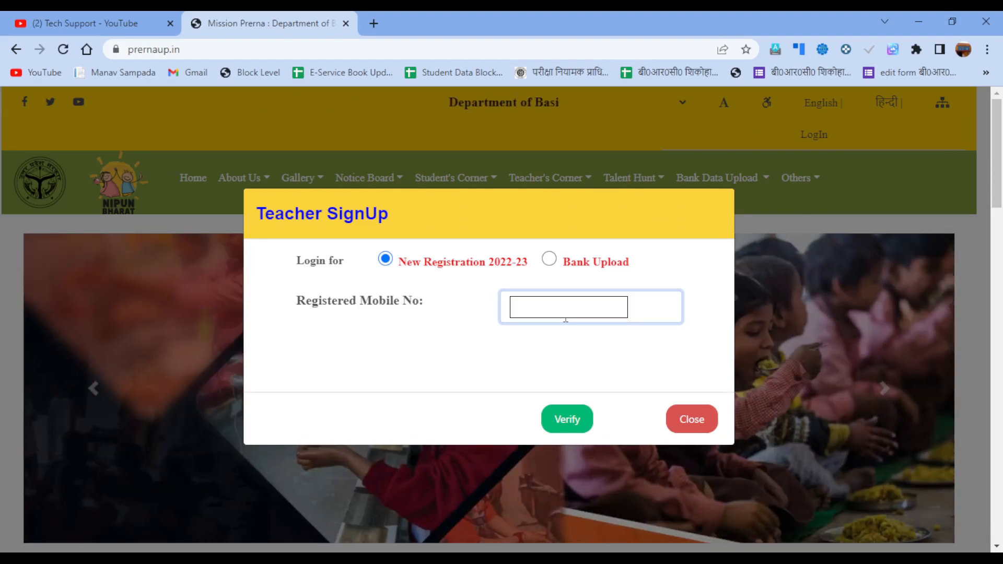
click(558, 426)
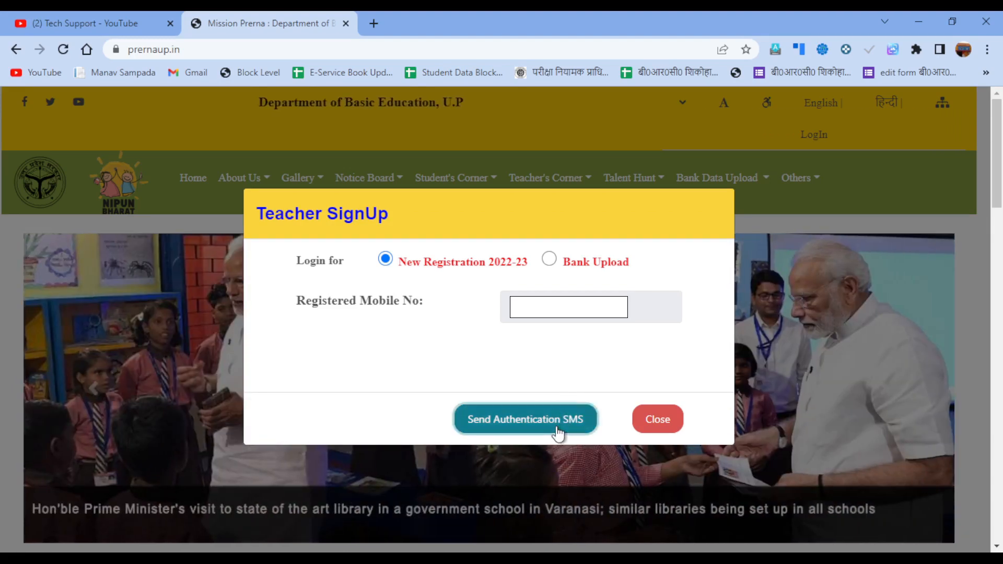
Request the authentication SMS, enter the received OTP and confirm the login.
click(557, 427)
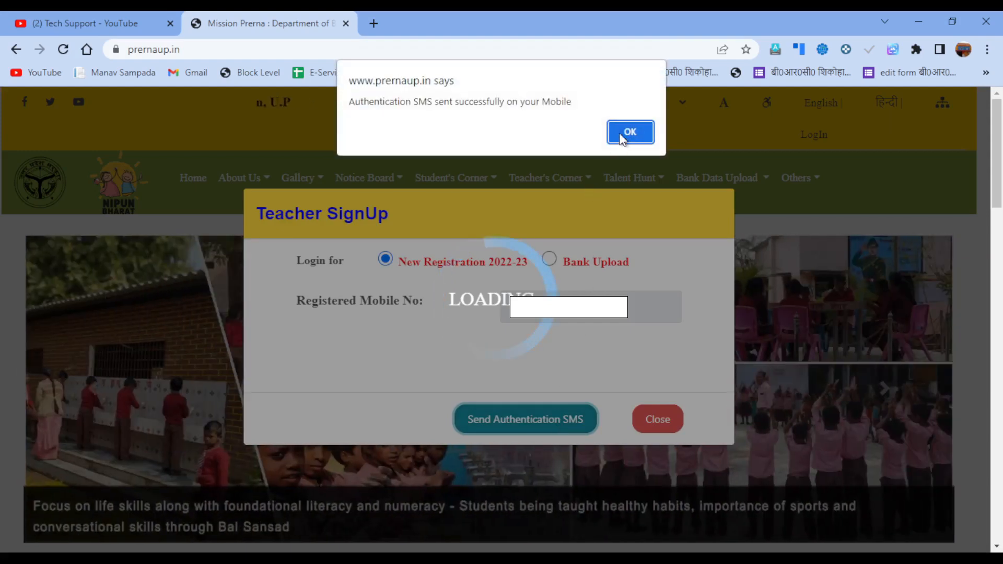
click(629, 131)
click(542, 358)
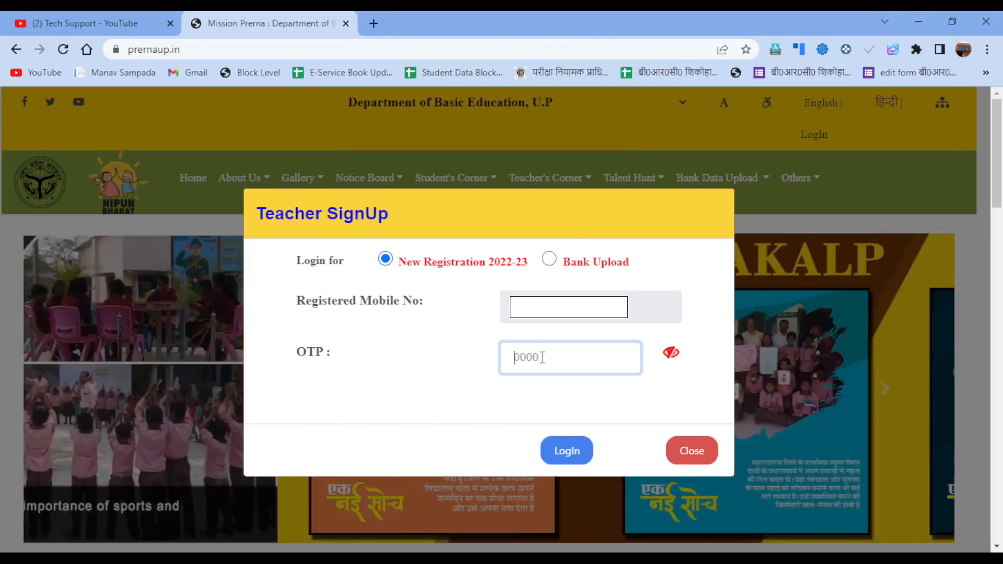
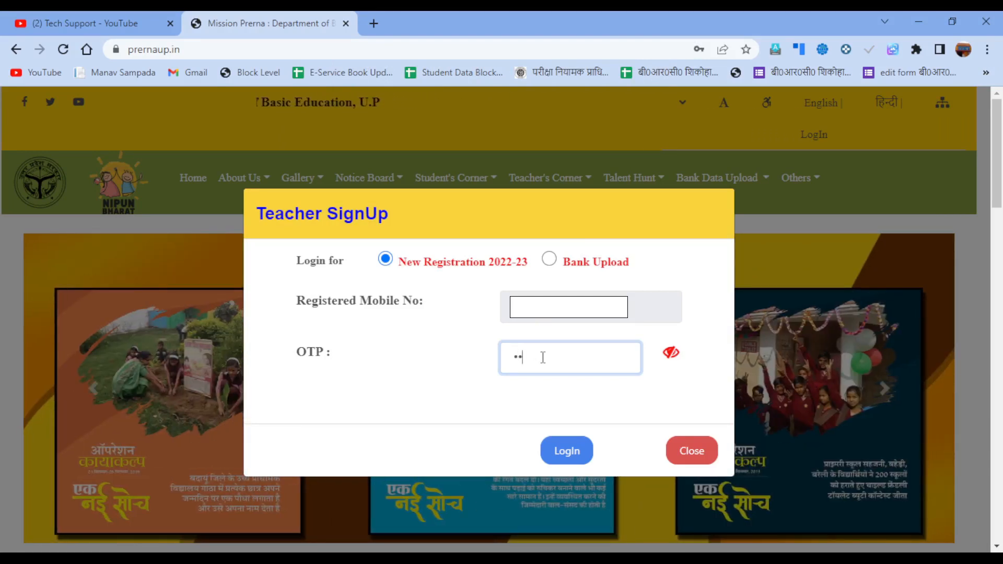
click(568, 451)
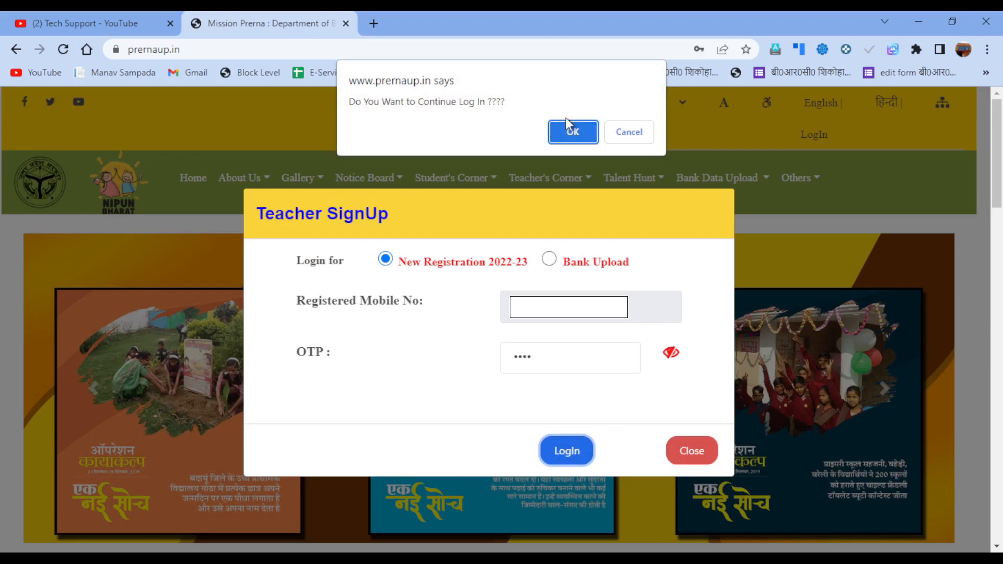
click(575, 127)
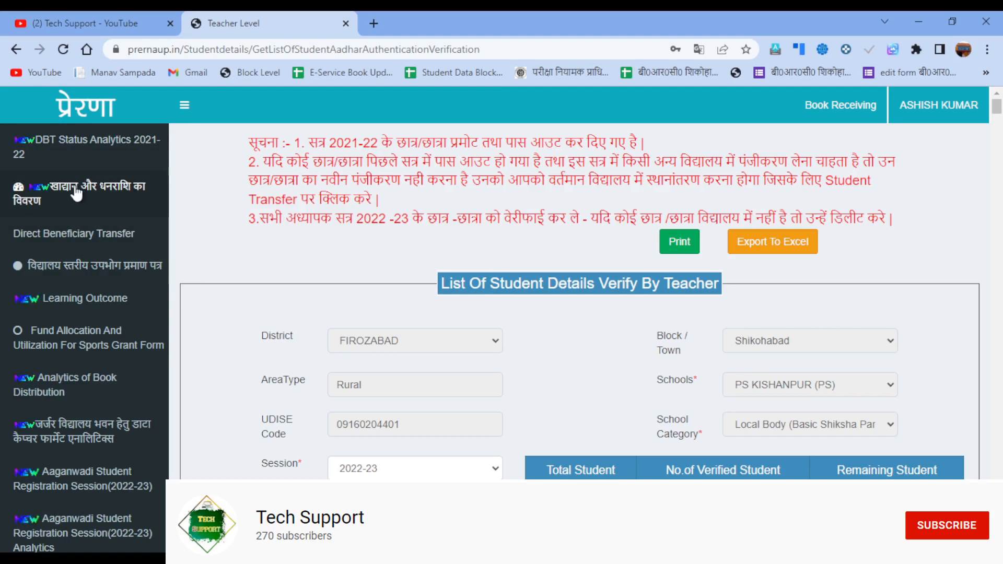
Open 'खाद्यान और धनराशि का विवरण' and look over its Student Guardian Bank Excel Upload tiles.
click(131, 197)
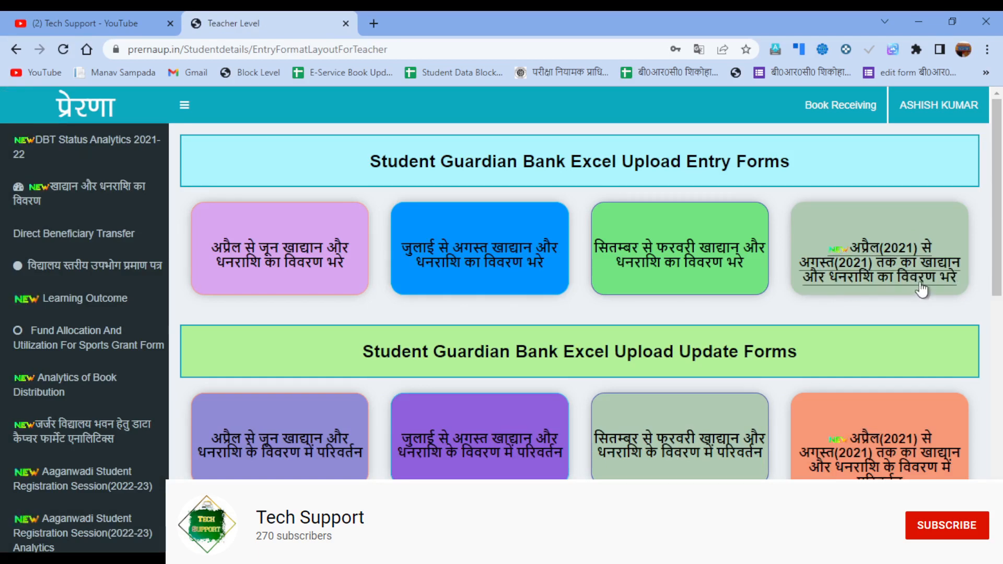
scroll(922, 289, down, 2)
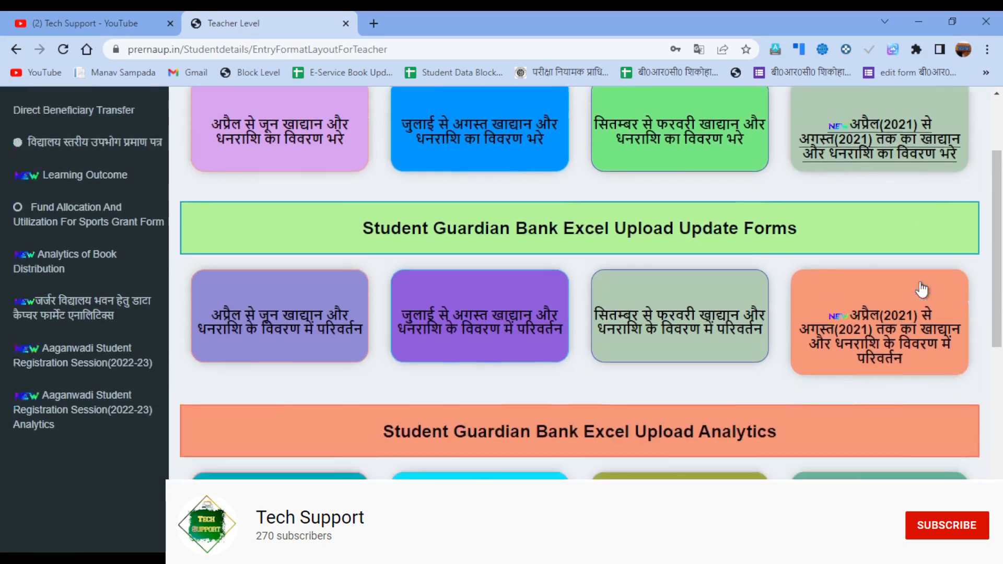
scroll(922, 289, down, 3)
scroll(920, 277, up, 5)
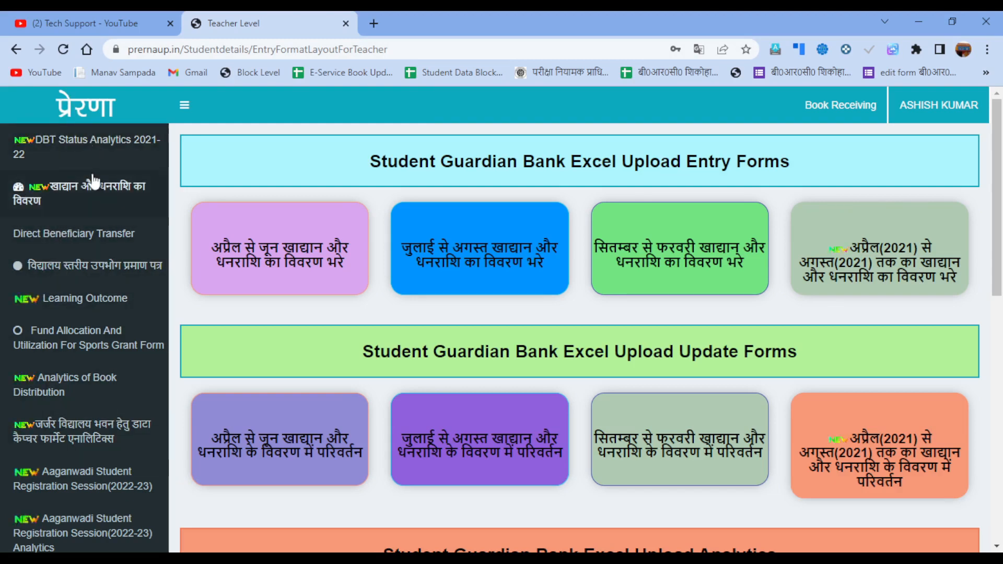
Open 'विद्यालय स्तरीय उपभोग प्रमाण पत्र', showing the 2020-21 certificate with 118481.00 rupees and 30.00 kg.
click(87, 271)
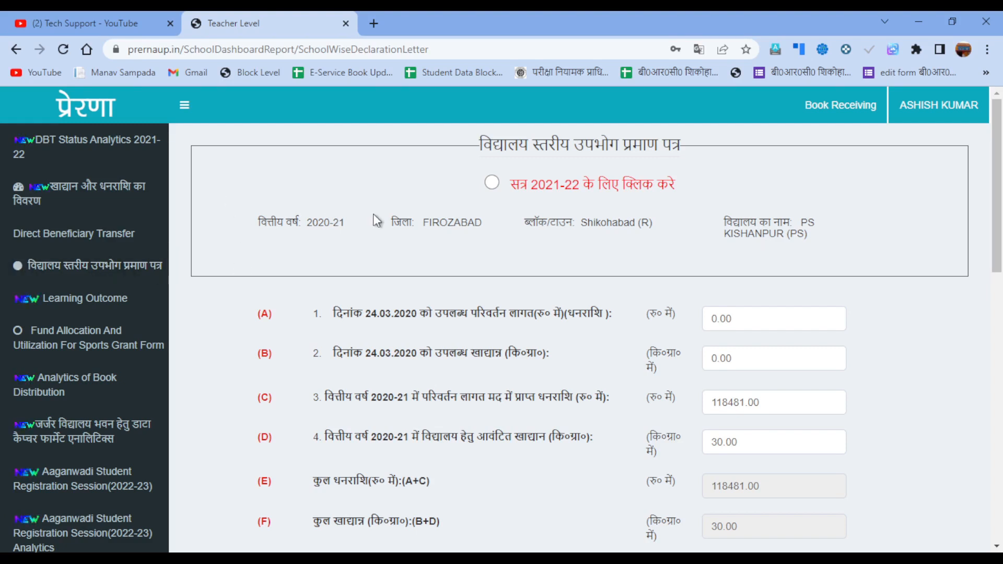
Collapse the side menu and zoom the page in one step.
click(185, 108)
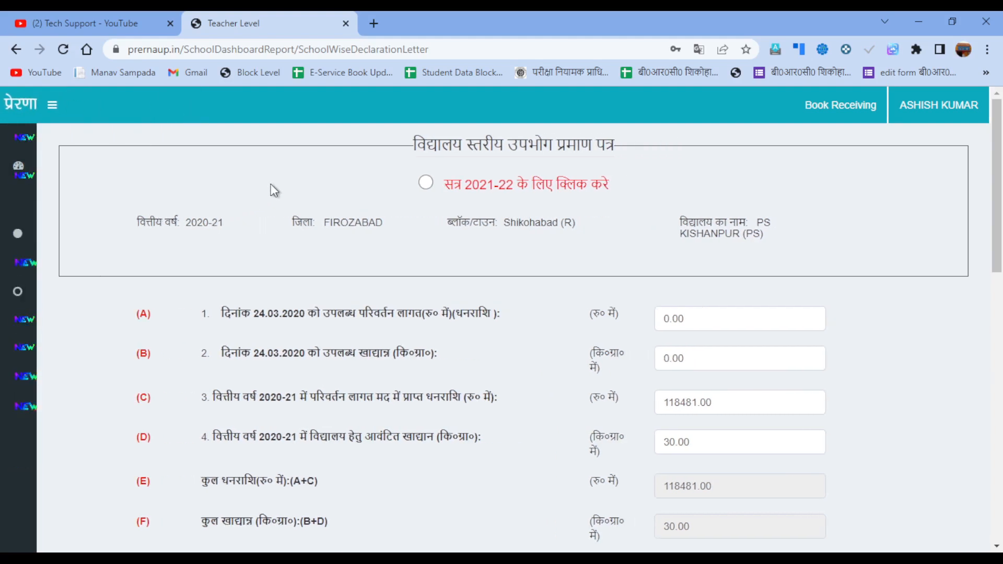
key(ctrl+plus)
key(ctrl+plus)
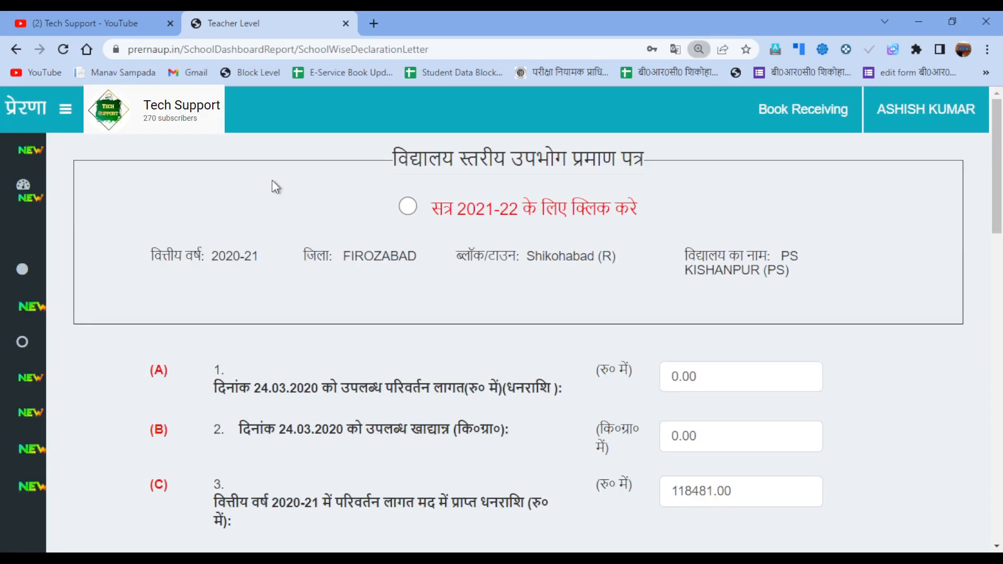
key(ctrl+minus)
key(ctrl+plus)
Review the FSA and MDM entries down to the 31.03.2021 closing balances, highlighting the financial year.
scroll(601, 338, down, 7)
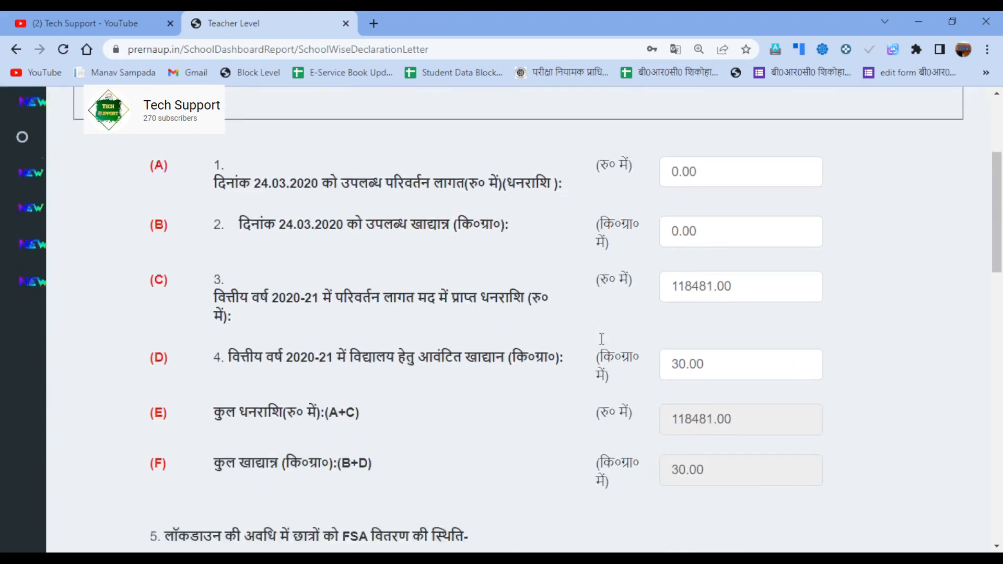
scroll(602, 339, down, 7)
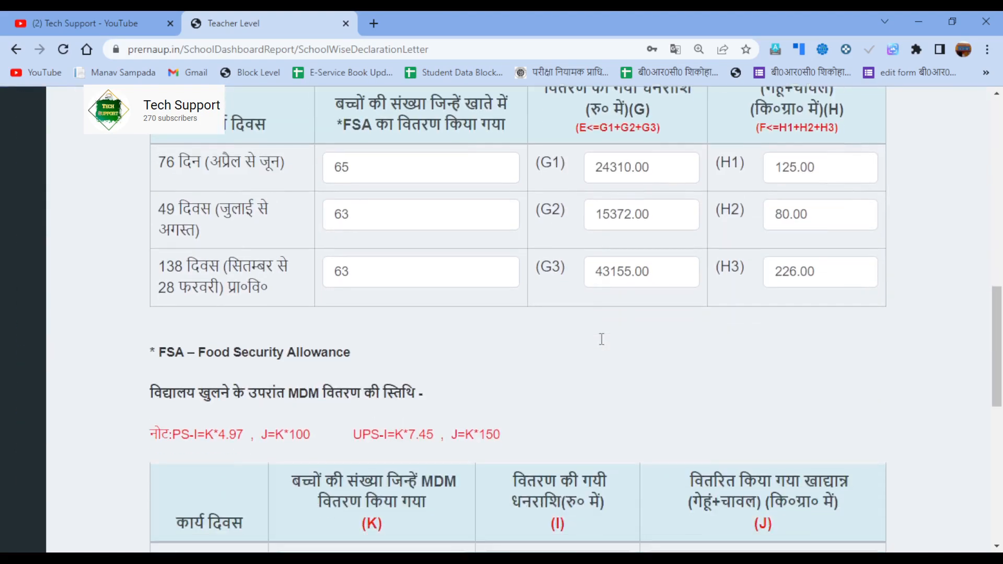
scroll(600, 338, down, 6)
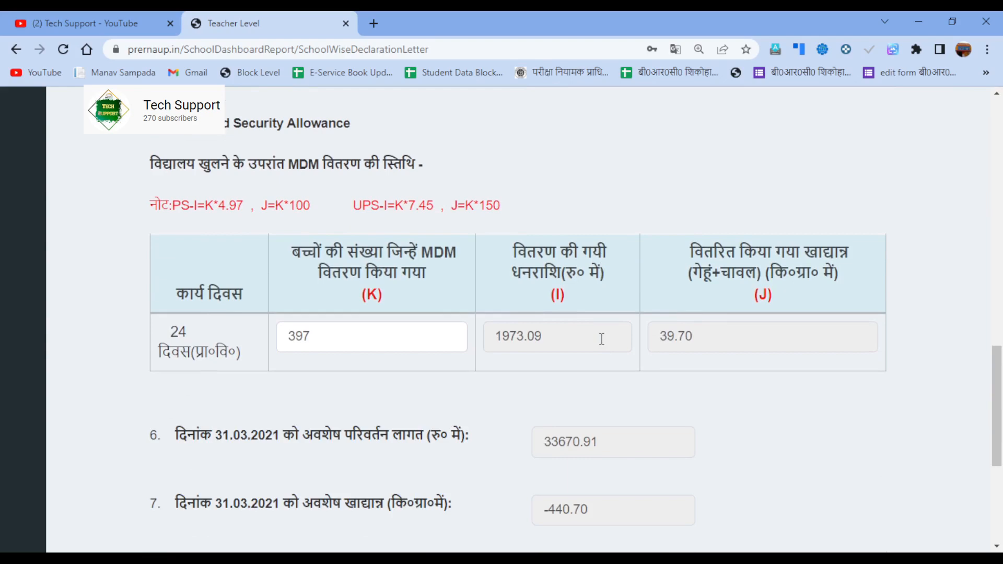
scroll(601, 339, up, 1)
scroll(602, 338, up, 14)
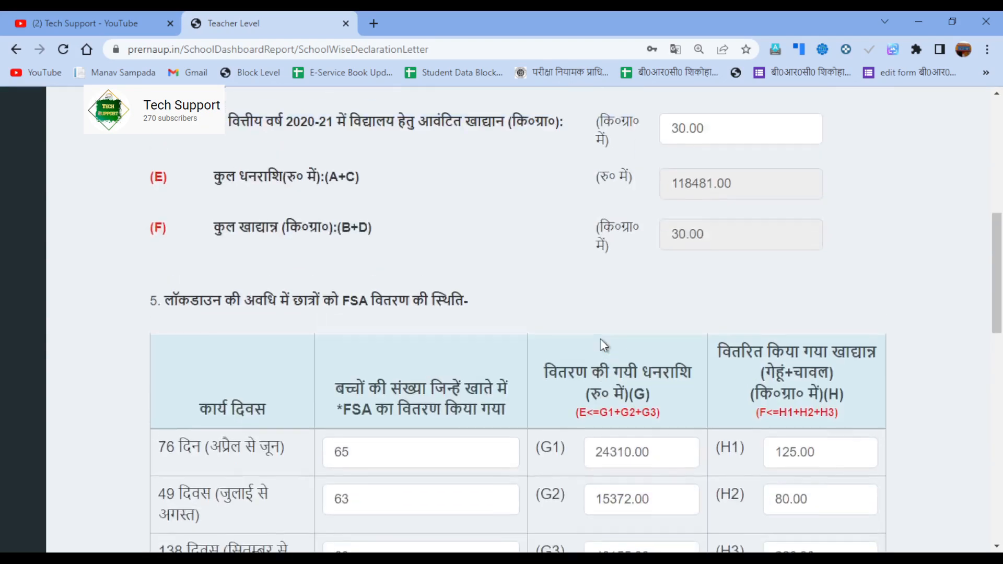
scroll(600, 339, up, 2)
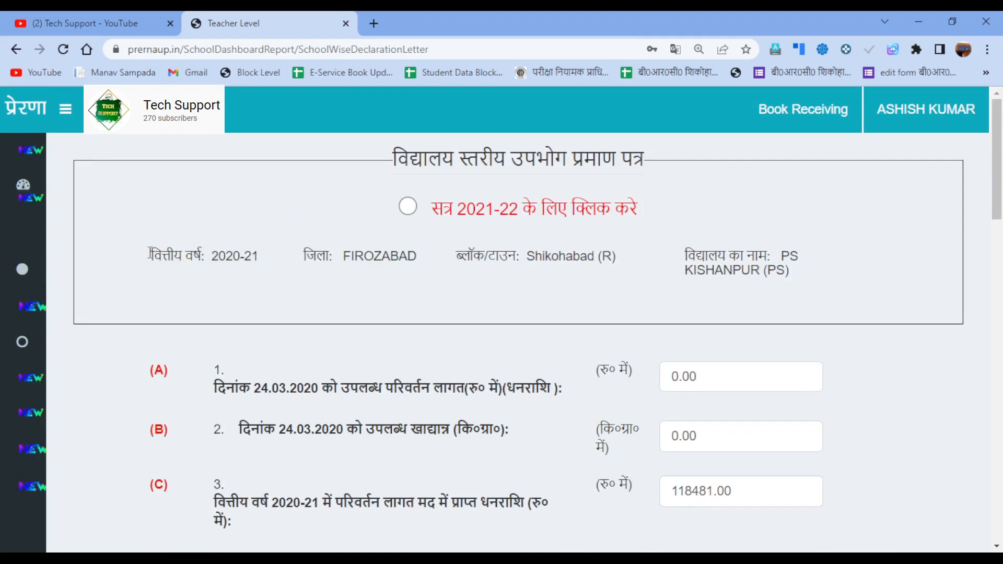
drag(143, 252, 252, 256)
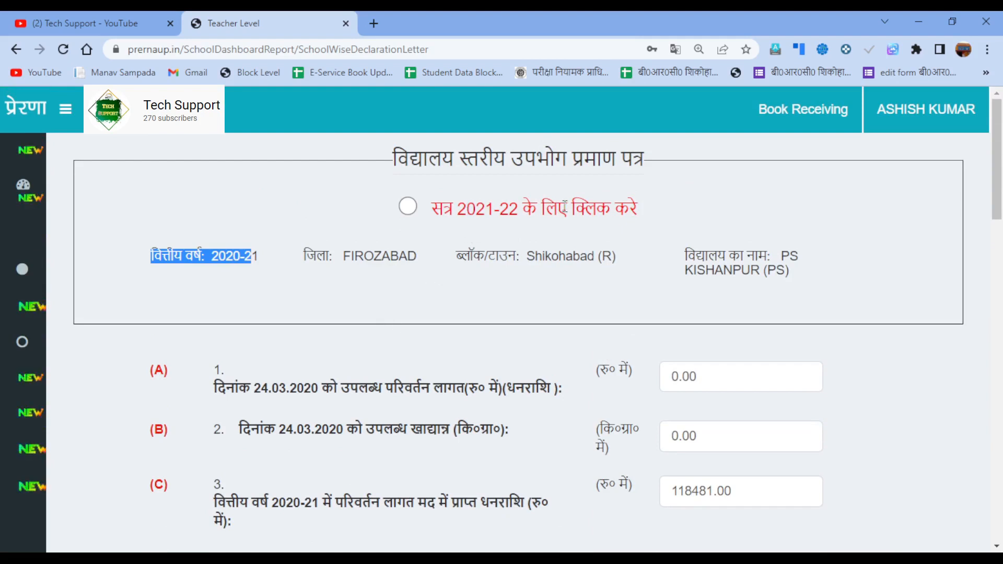
Switch the certificate to financial year 2021-22 and collapse the side menu to widen it.
click(408, 208)
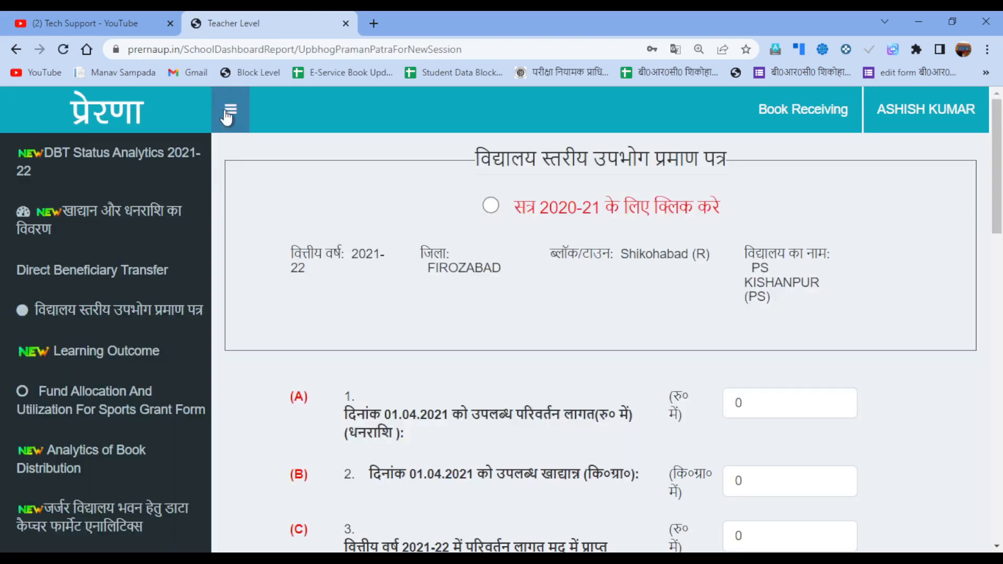
click(228, 112)
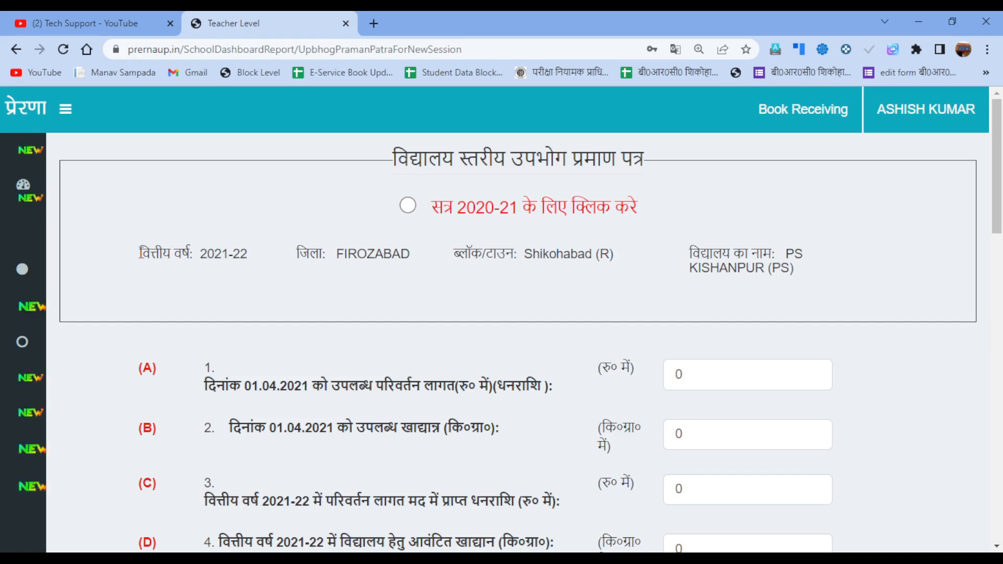
drag(140, 254, 247, 261)
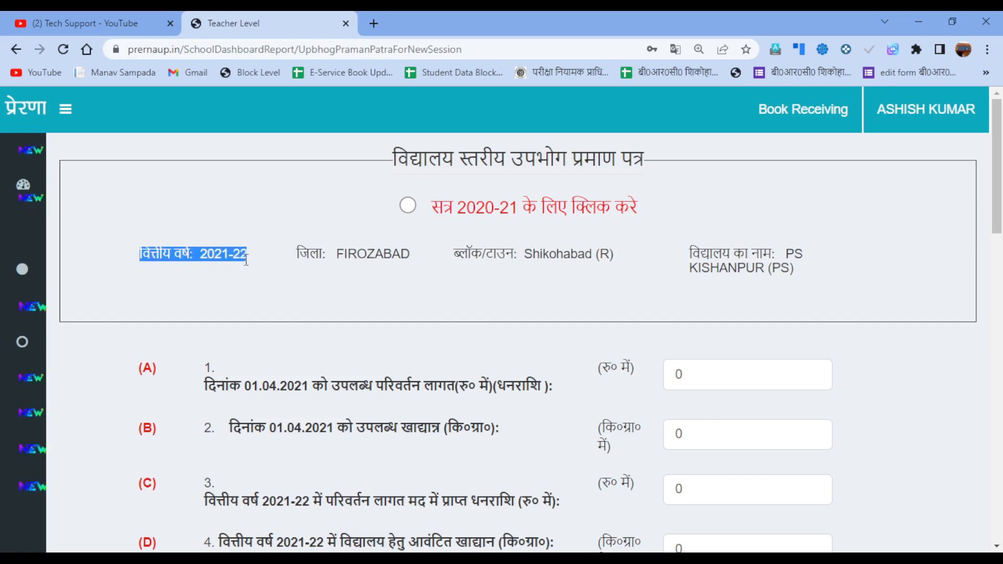
drag(130, 257, 262, 257)
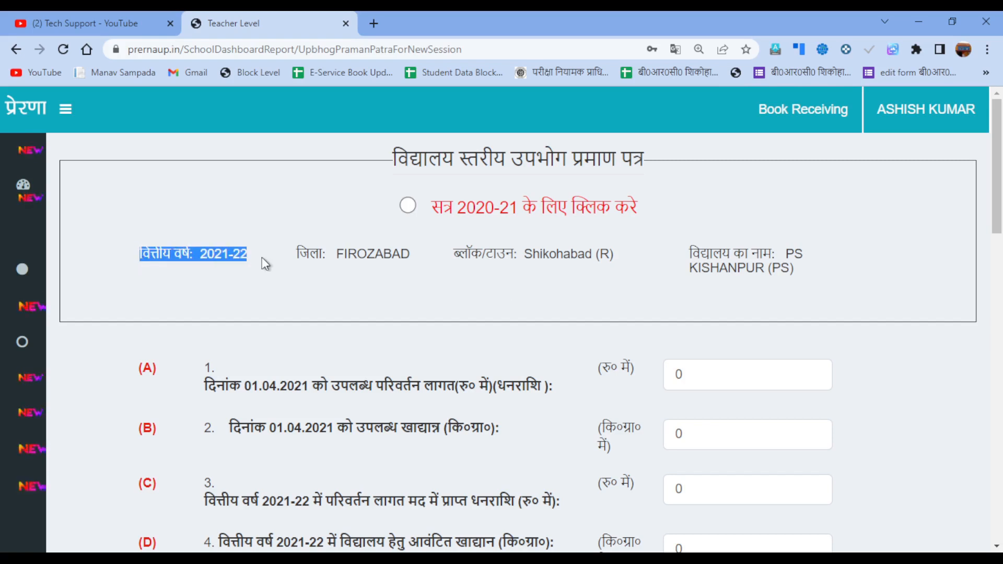
click(262, 257)
scroll(428, 295, down, 3)
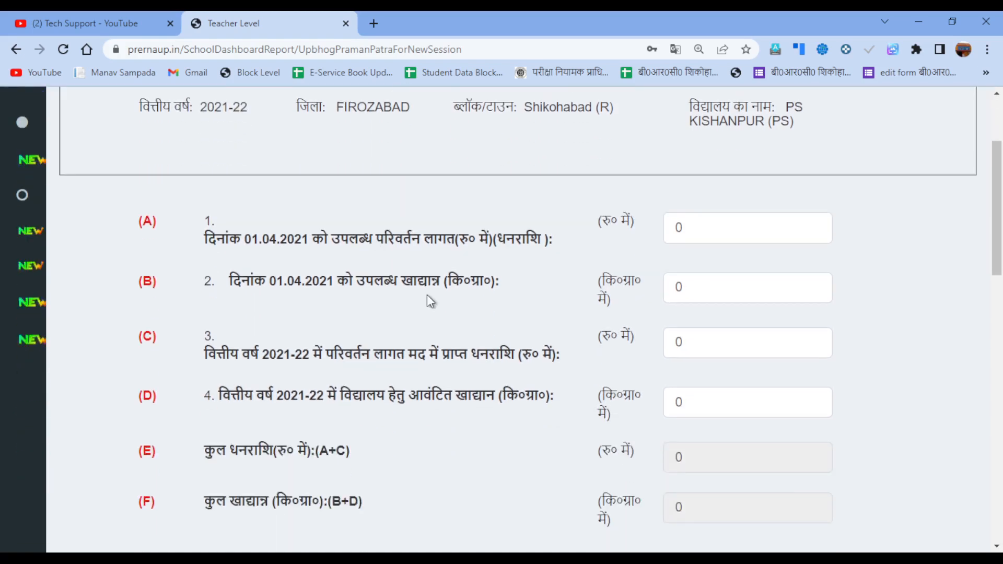
Enter 21000 rupees in field (A) and 150 kg in field (B), then clear field (C).
scroll(468, 252, down, 1)
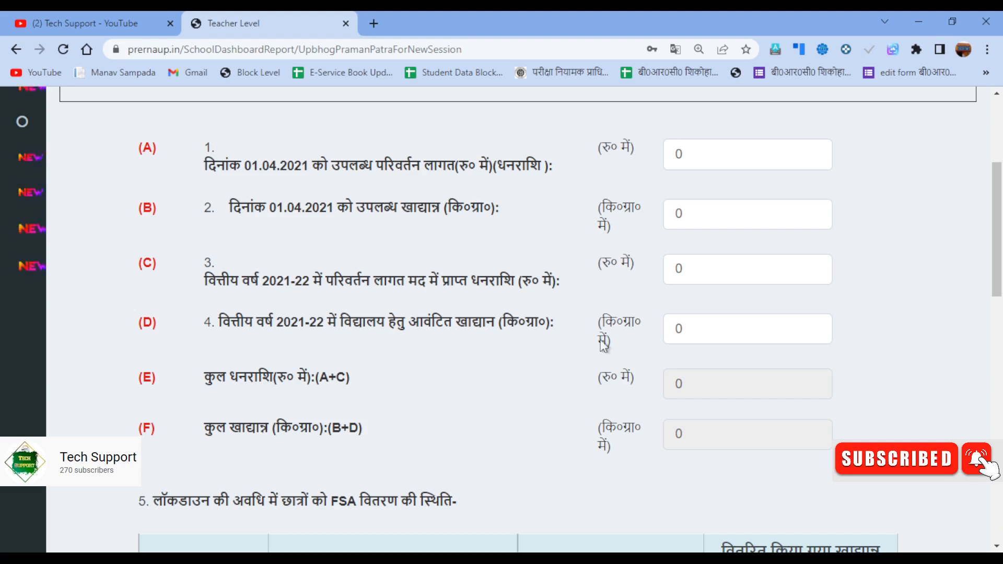
drag(711, 155, 547, 153)
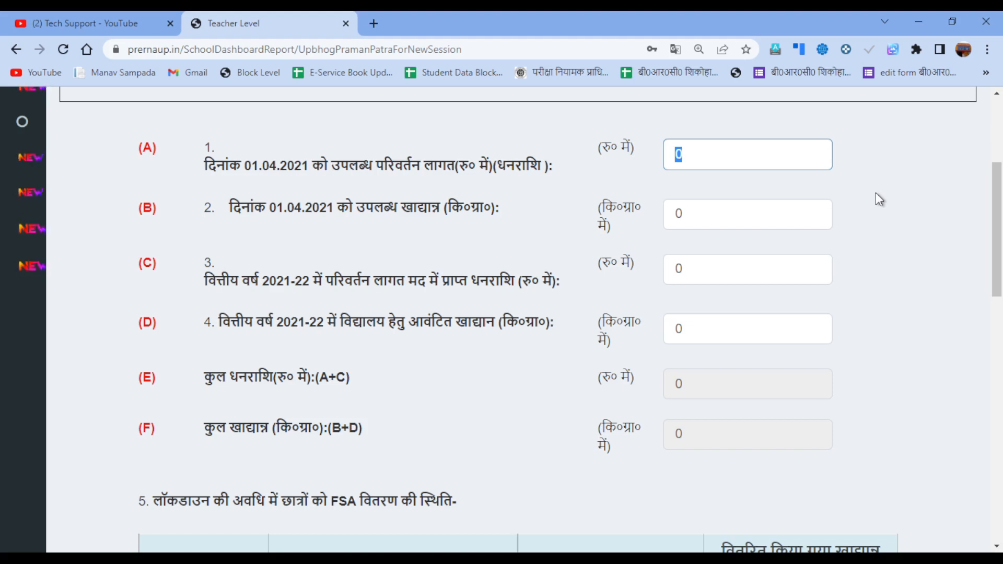
text(21000)
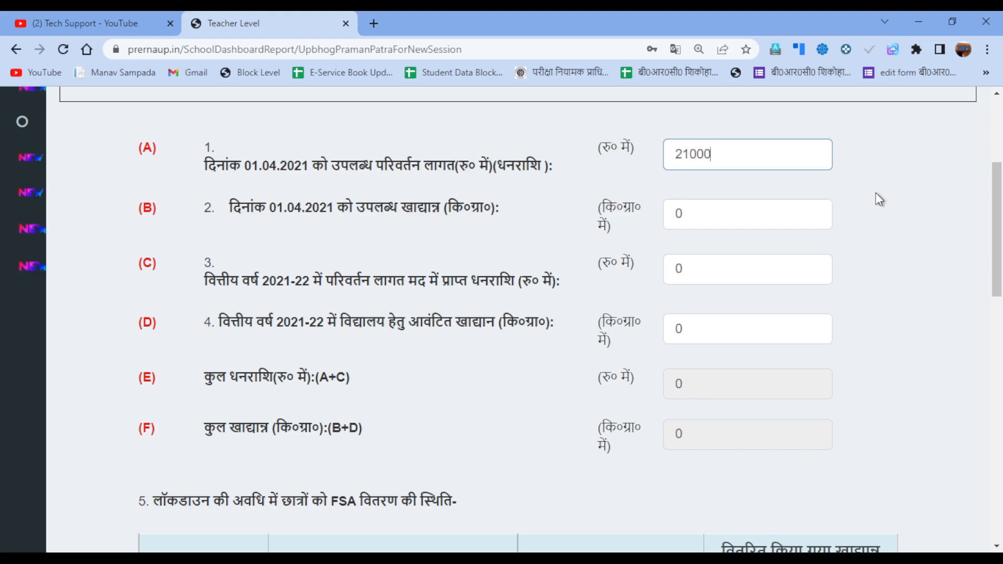
key(Tab)
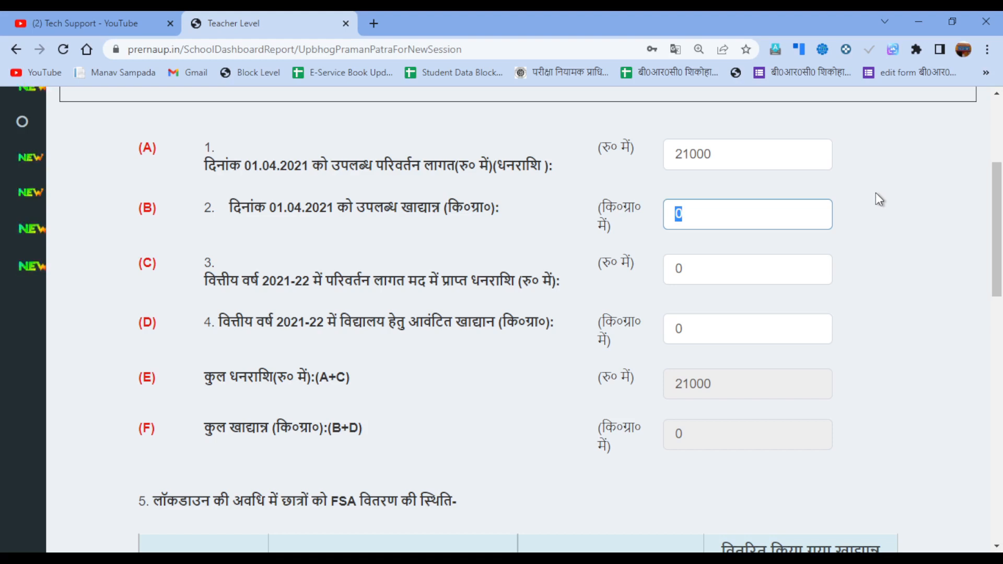
text(150)
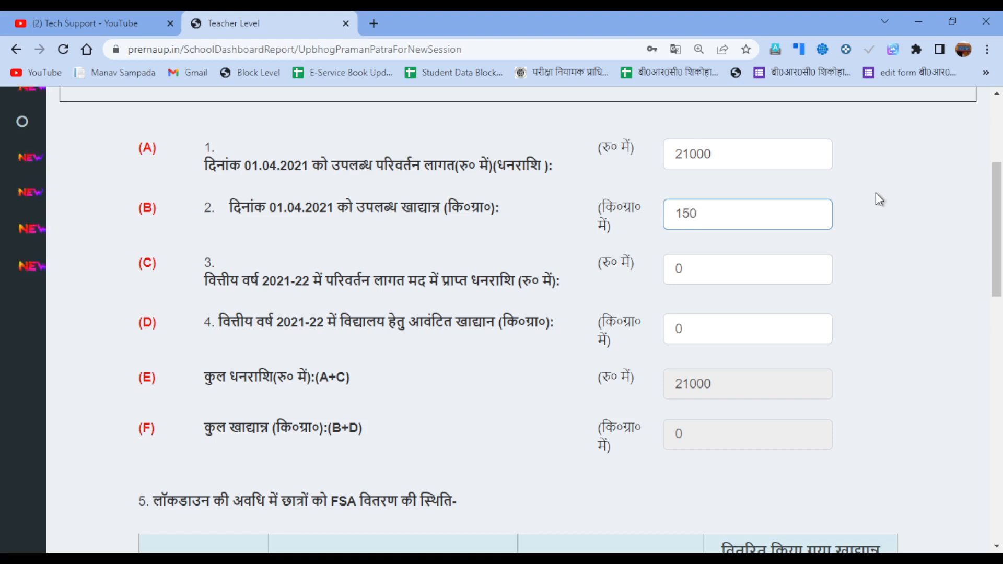
click(695, 269)
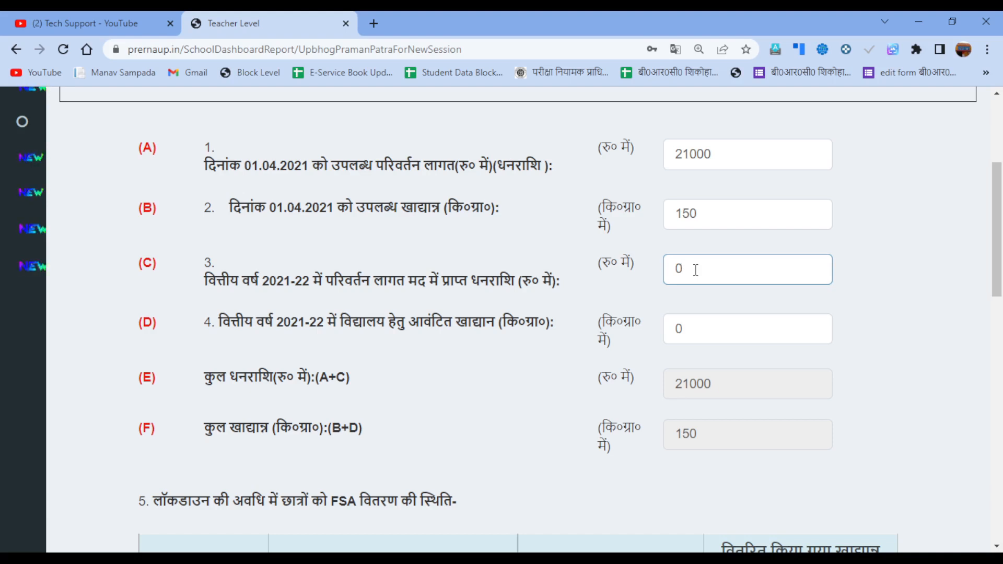
key(BackSpace)
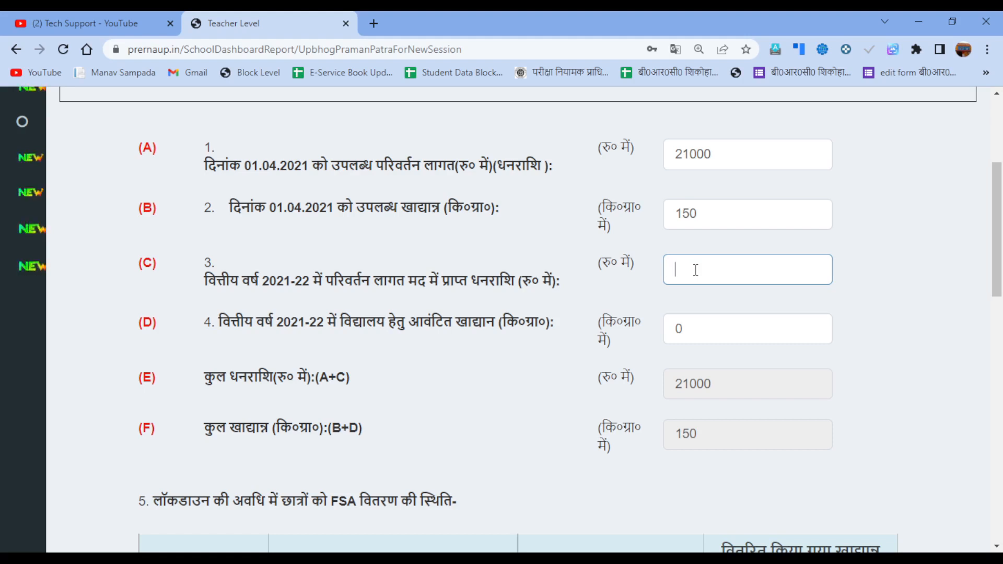
Fill (C) with 80000 and (D) with 450 so totals read 101000 rupees and 600 kg.
text(80000)
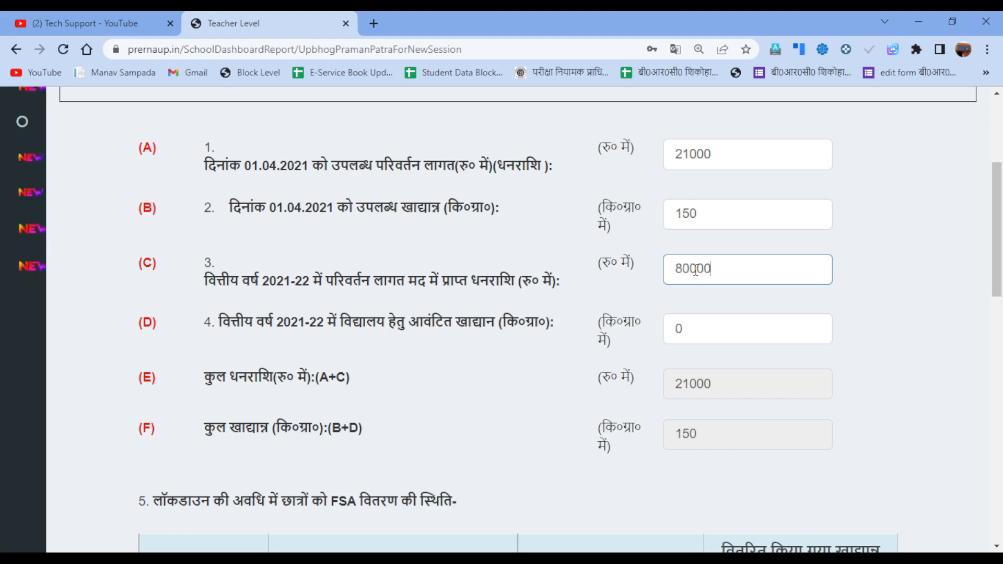
click(714, 329)
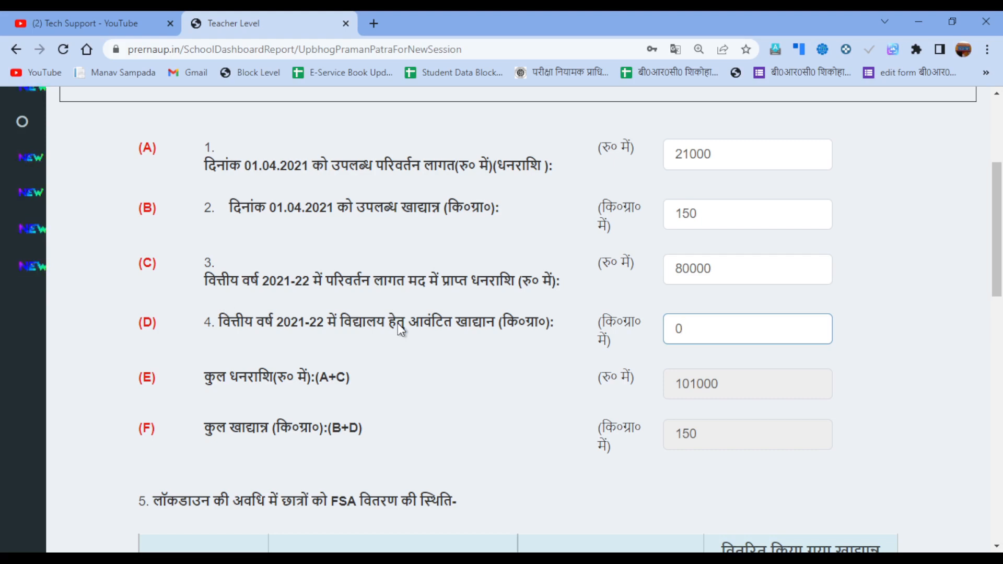
key(BackSpace)
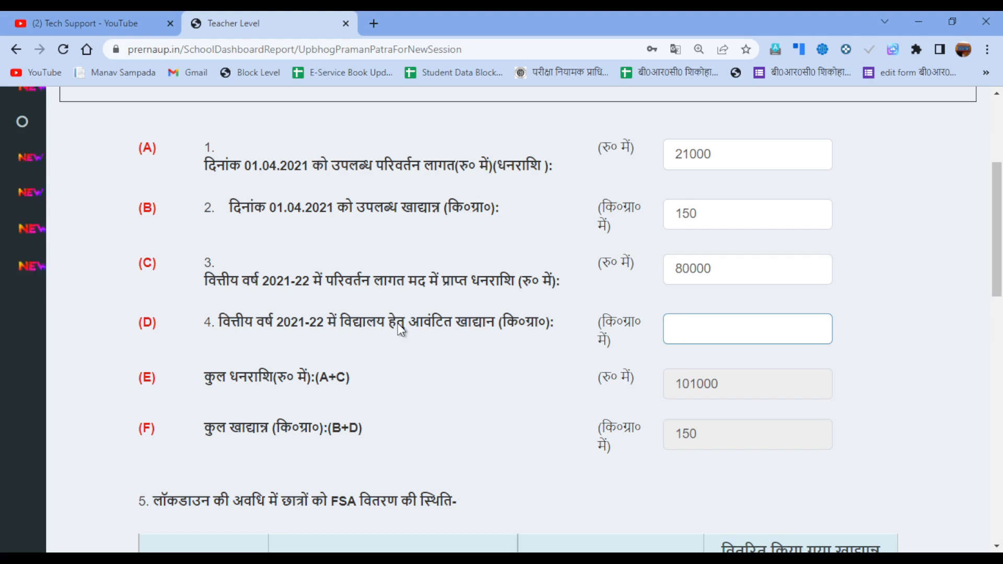
text(450)
scroll(464, 341, down, 1)
scroll(463, 341, up, 1)
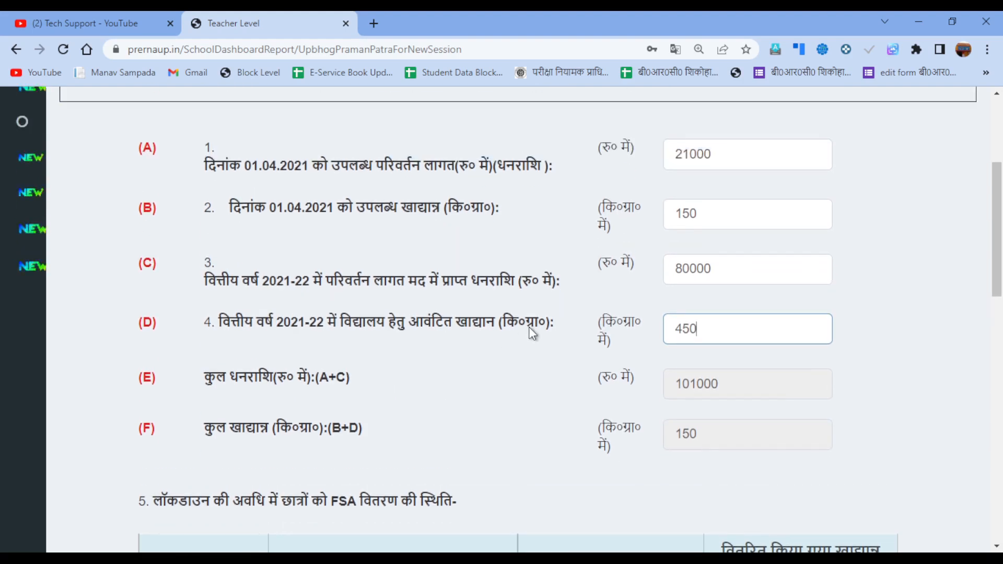
click(524, 427)
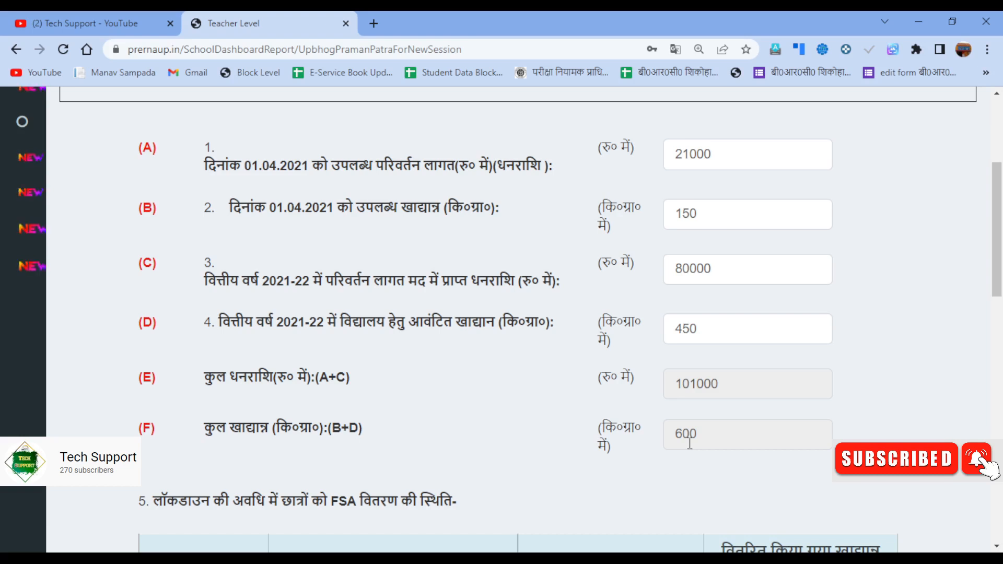
Scroll to the section 5 lockdown-period FSA distribution table and highlight its heading.
scroll(690, 443, down, 3)
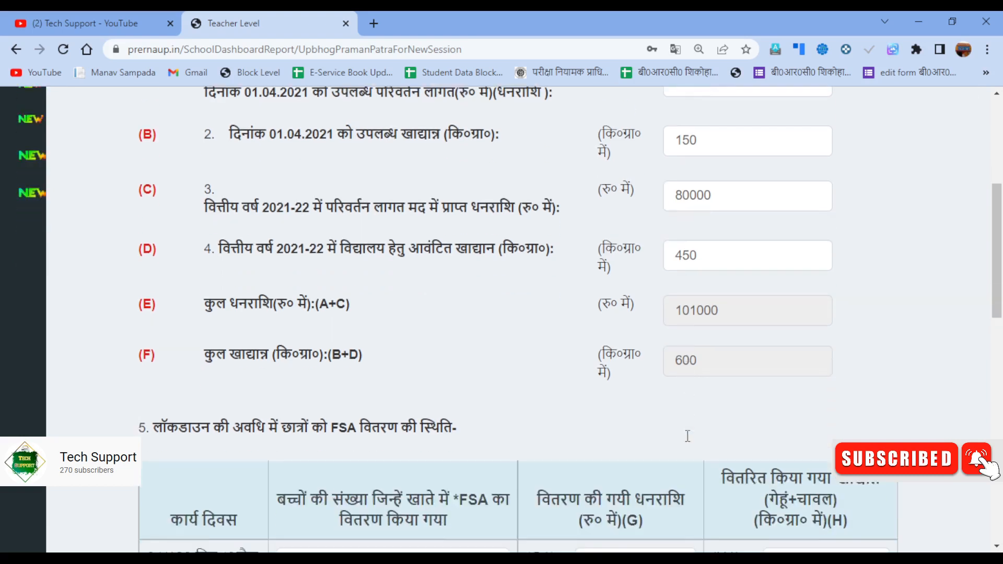
scroll(686, 435, down, 1)
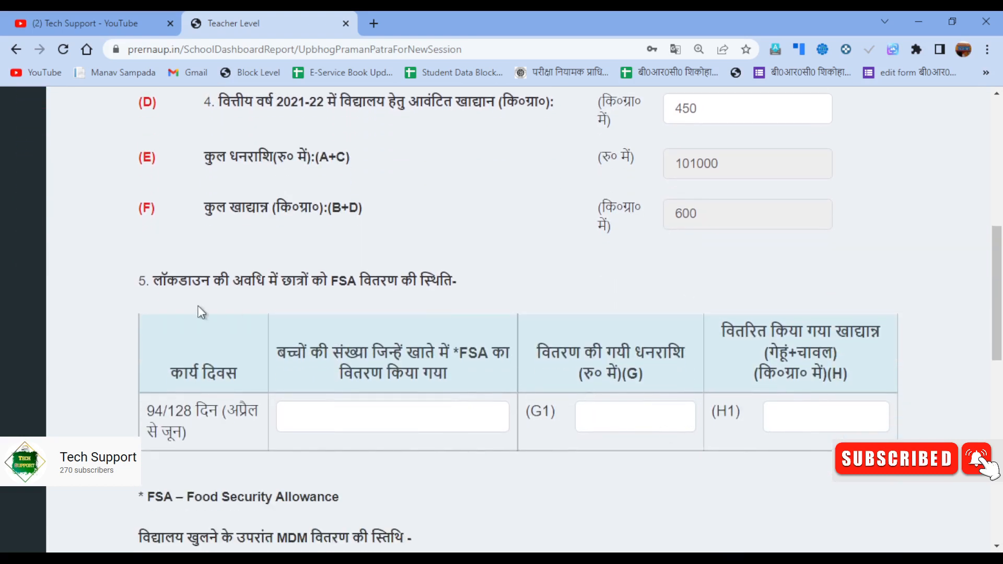
drag(129, 286, 446, 290)
click(481, 286)
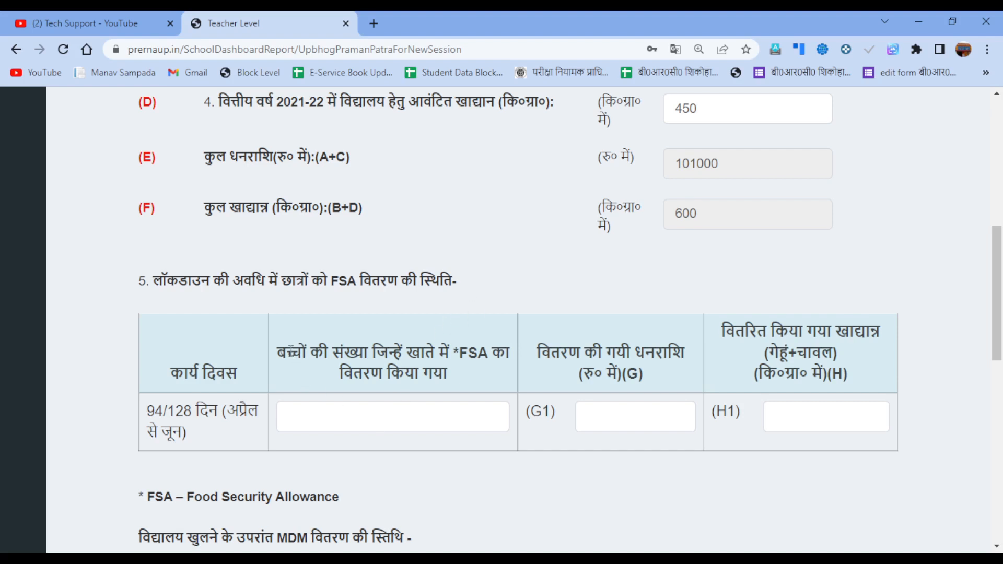
drag(279, 349, 369, 353)
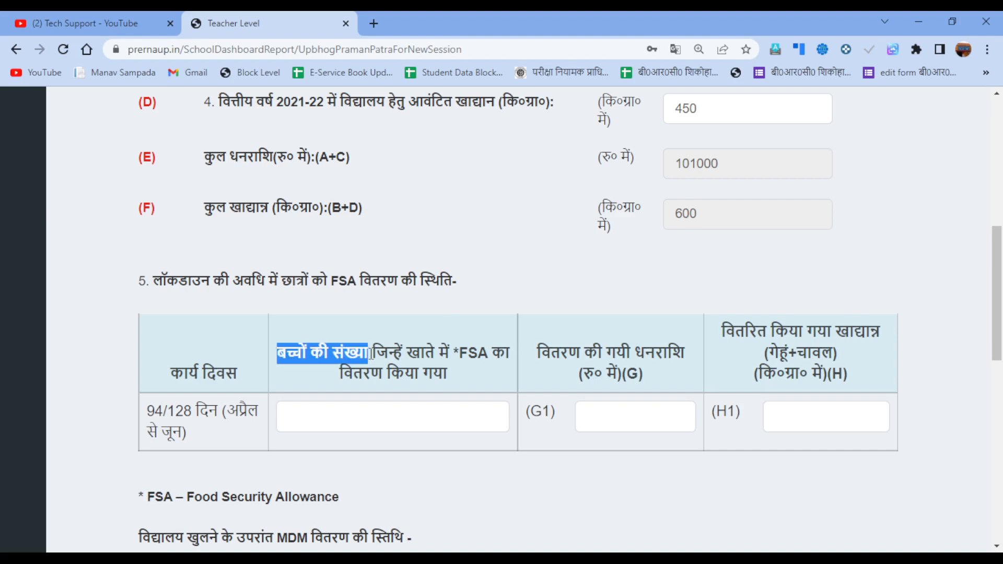
drag(370, 354, 456, 373)
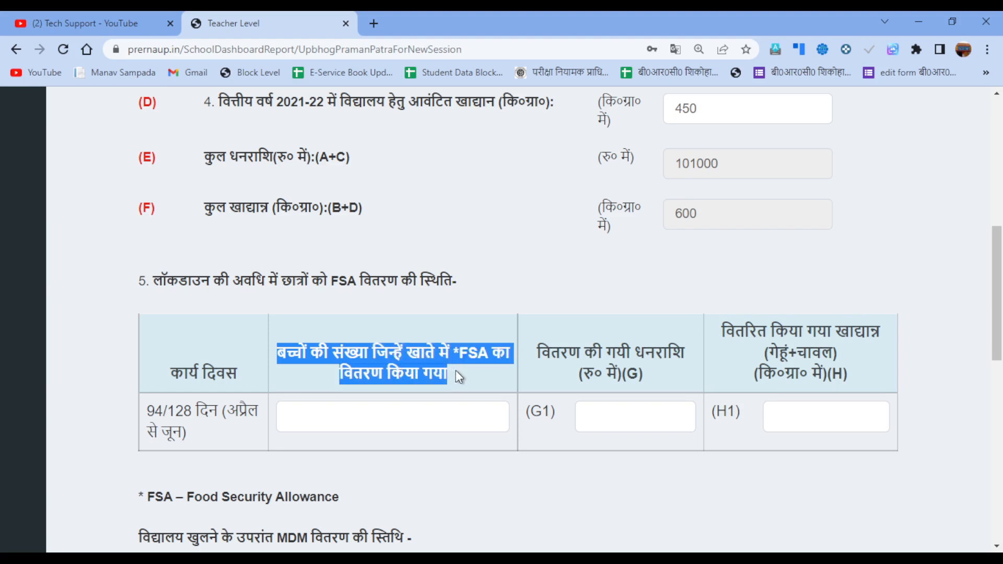
click(423, 357)
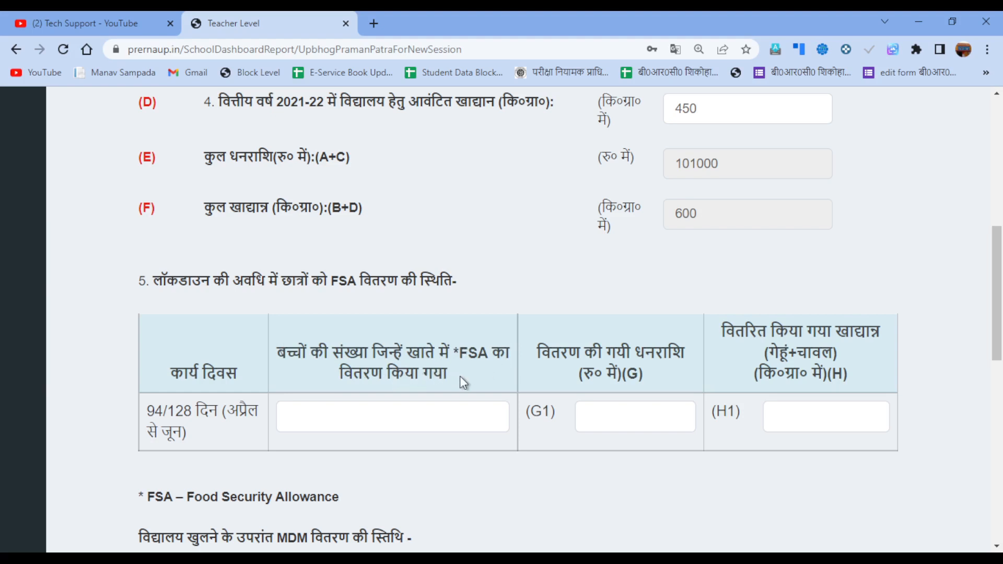
click(418, 414)
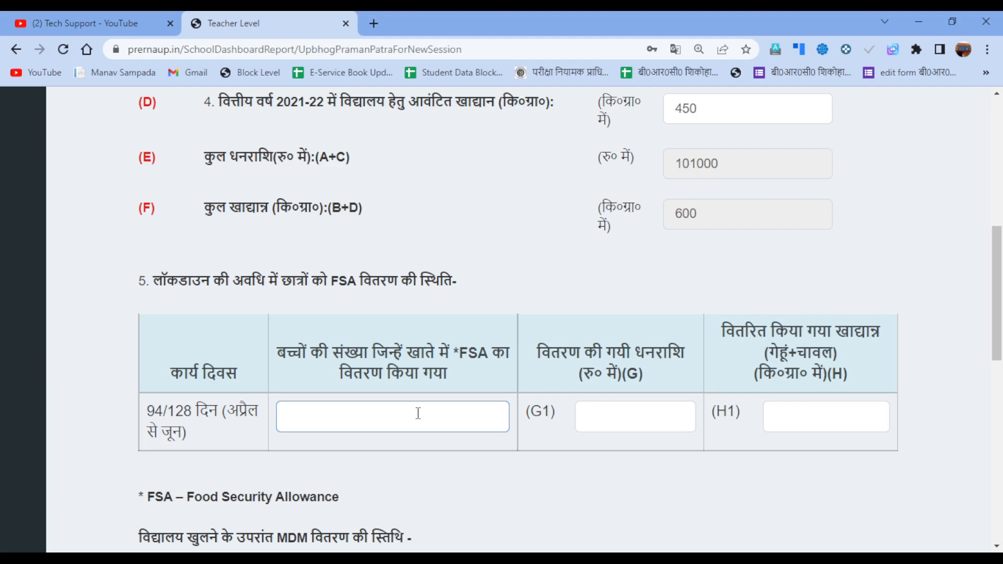
In the lockdown FSA row, enter 67 children, 35110 rupees (G1) and 320 kg of wheat and rice (H1).
text(67)
key(Tab)
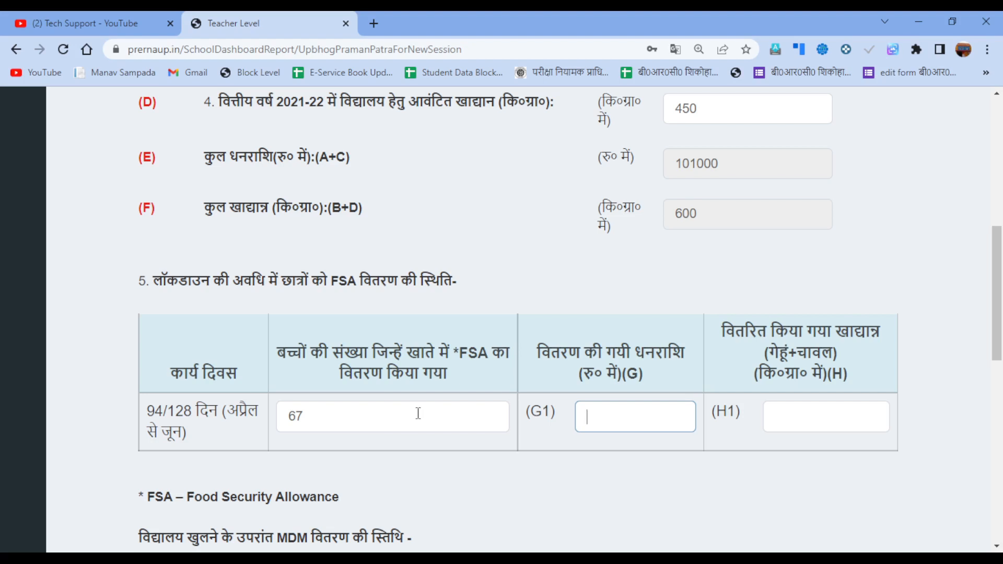
text(35110)
key(Tab)
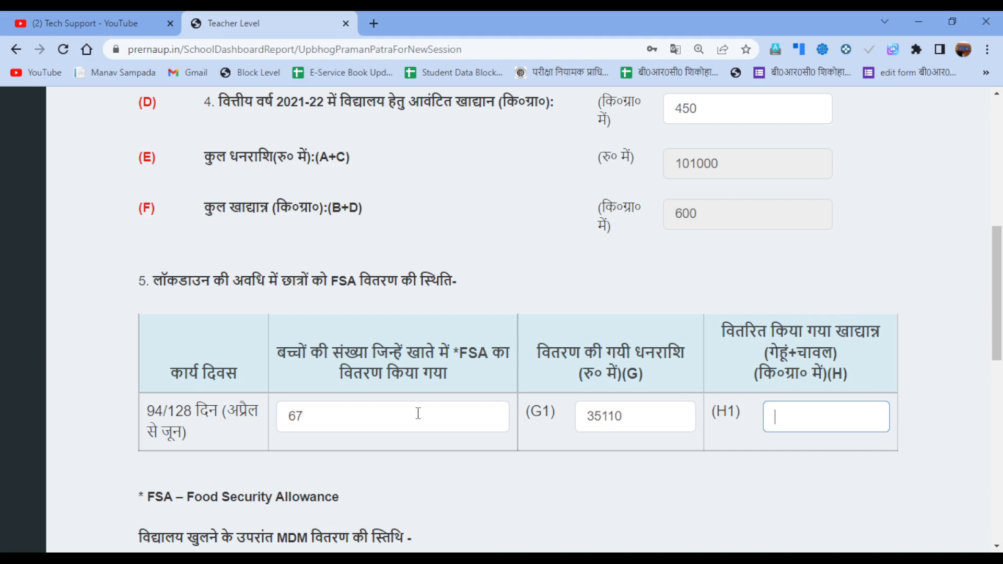
text(320)
scroll(418, 413, down, 1)
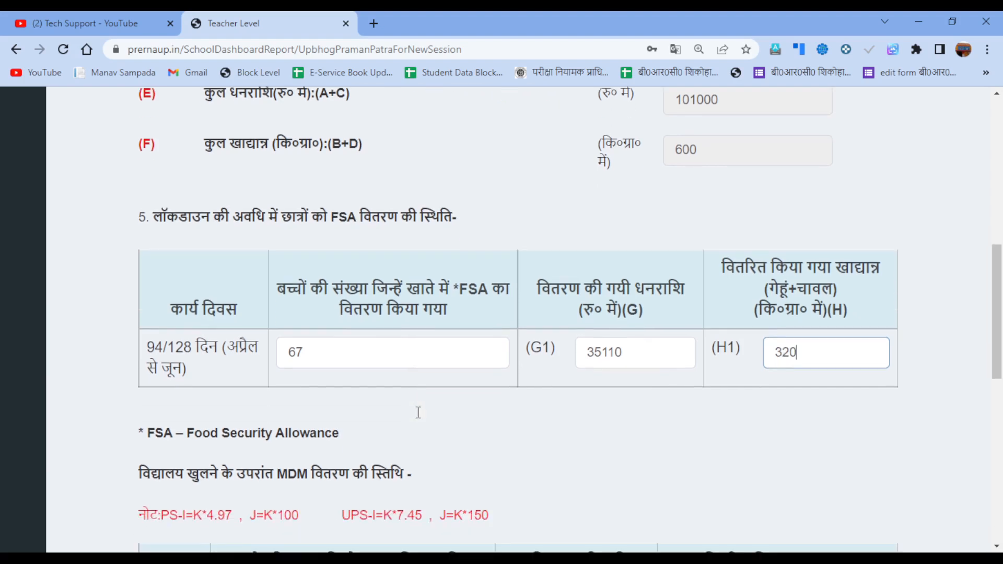
click(418, 413)
scroll(419, 412, down, 4)
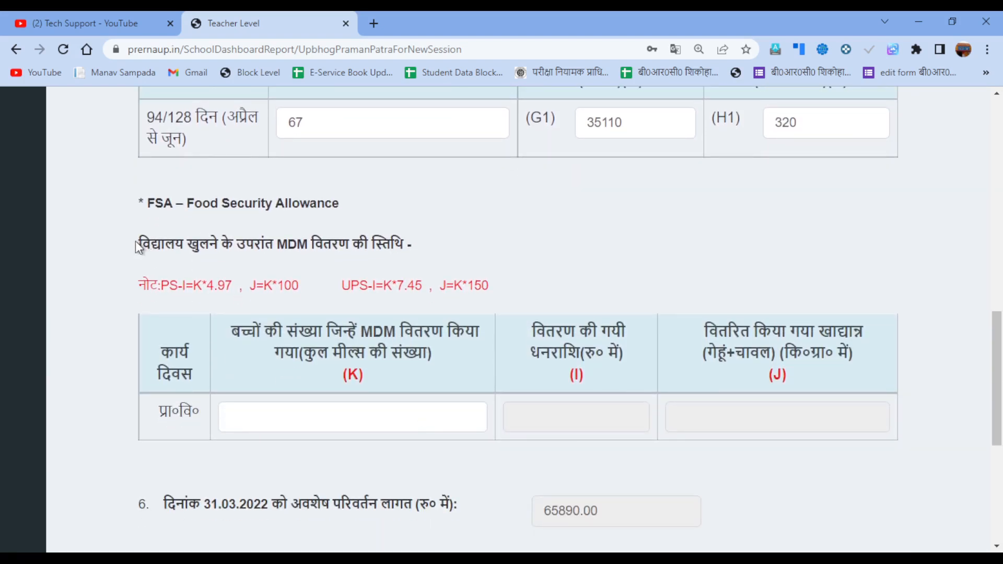
drag(136, 242, 411, 251)
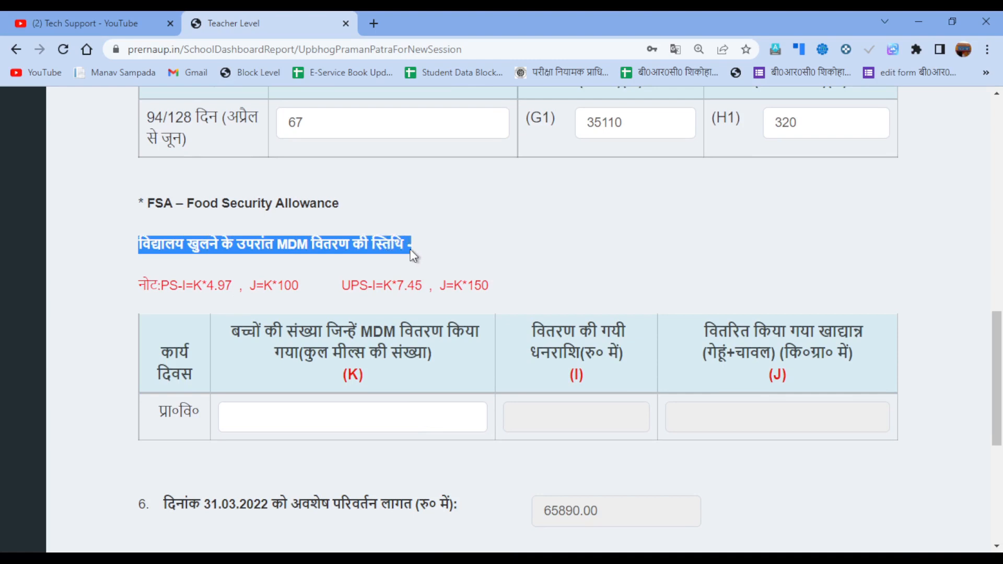
click(431, 251)
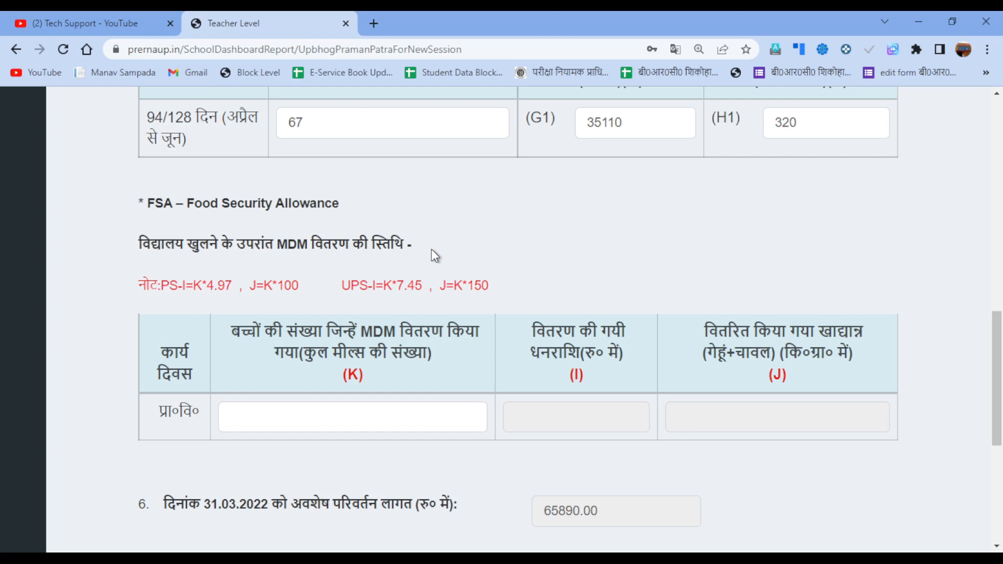
drag(153, 416, 197, 415)
click(150, 414)
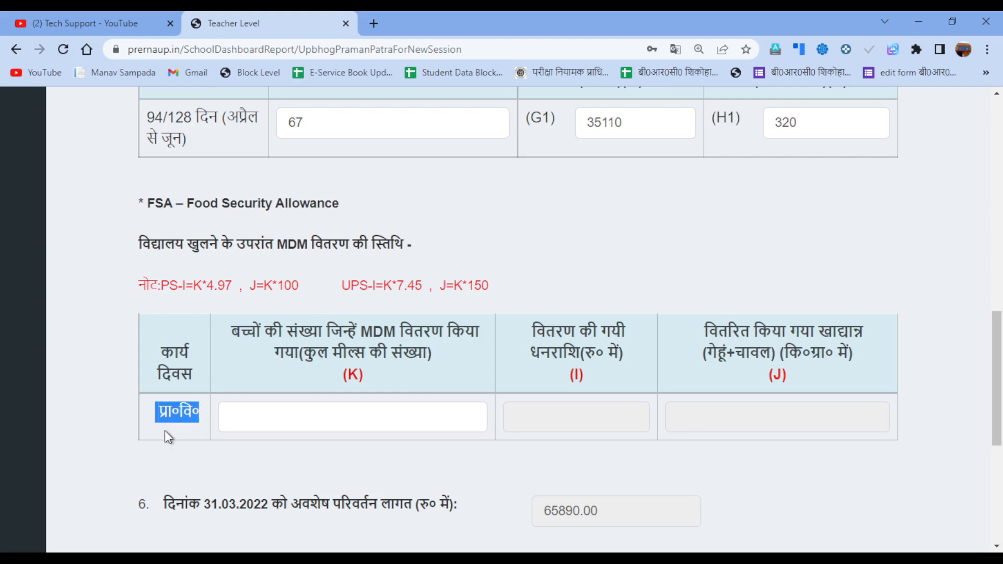
click(198, 445)
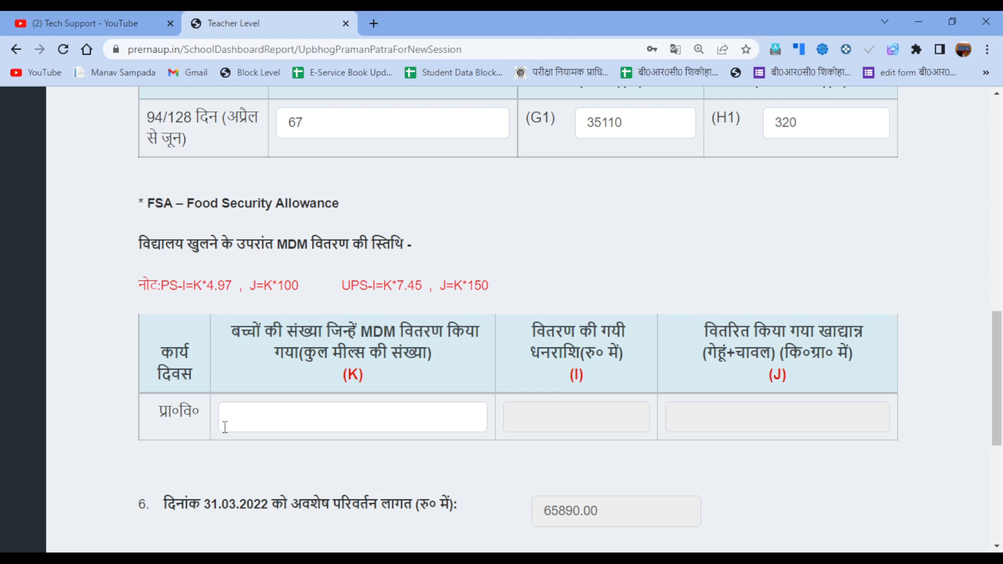
click(237, 415)
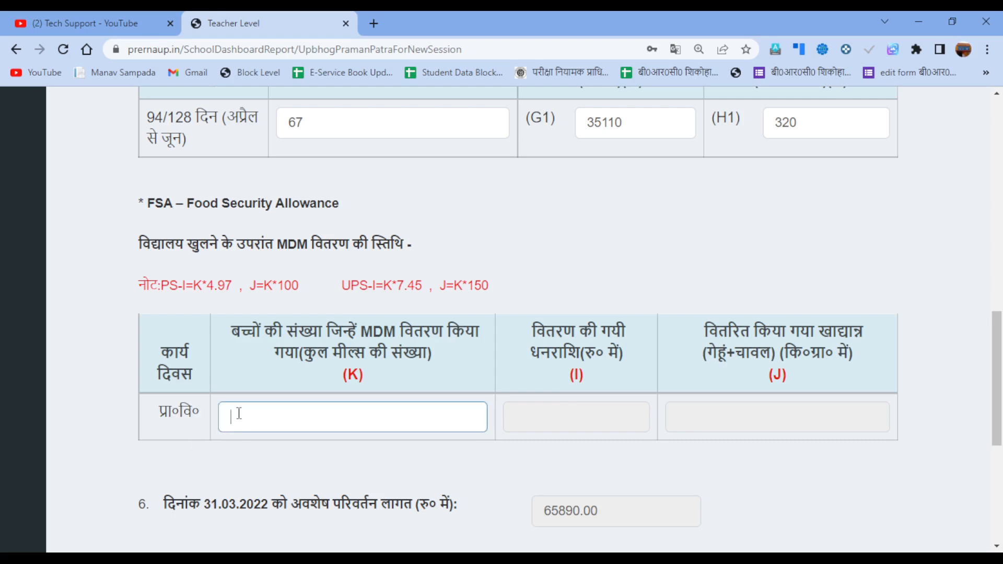
drag(234, 335, 491, 335)
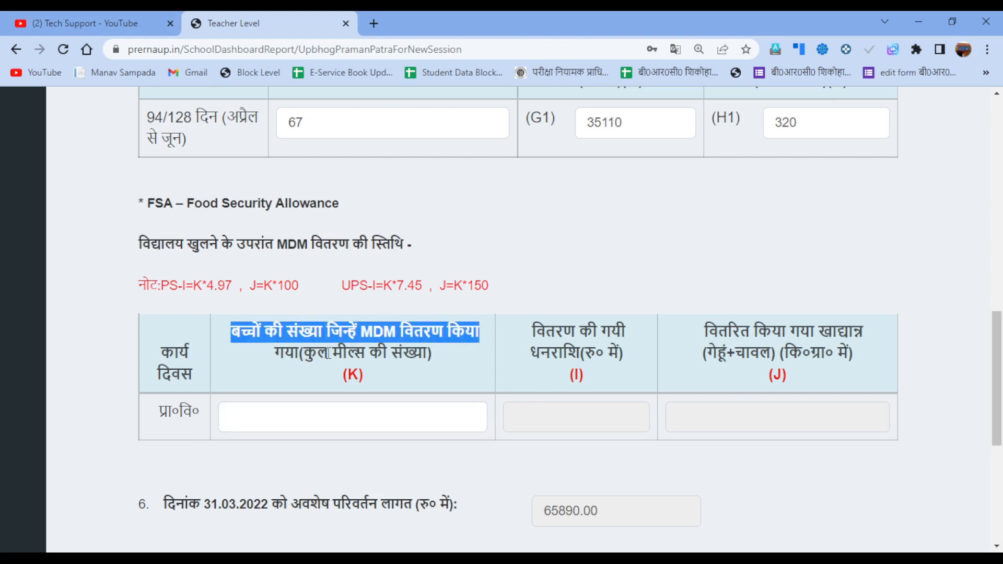
drag(299, 353, 440, 358)
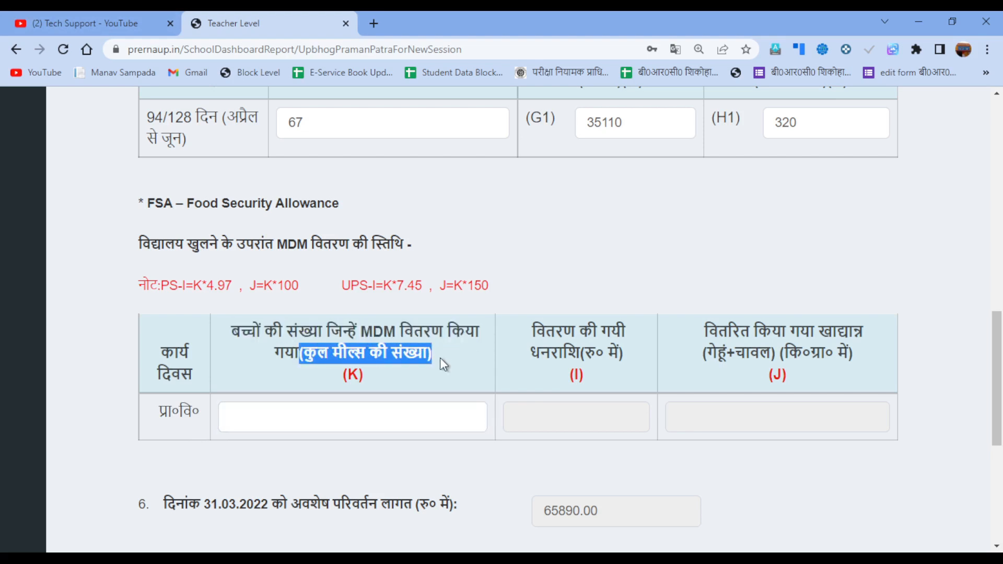
click(357, 416)
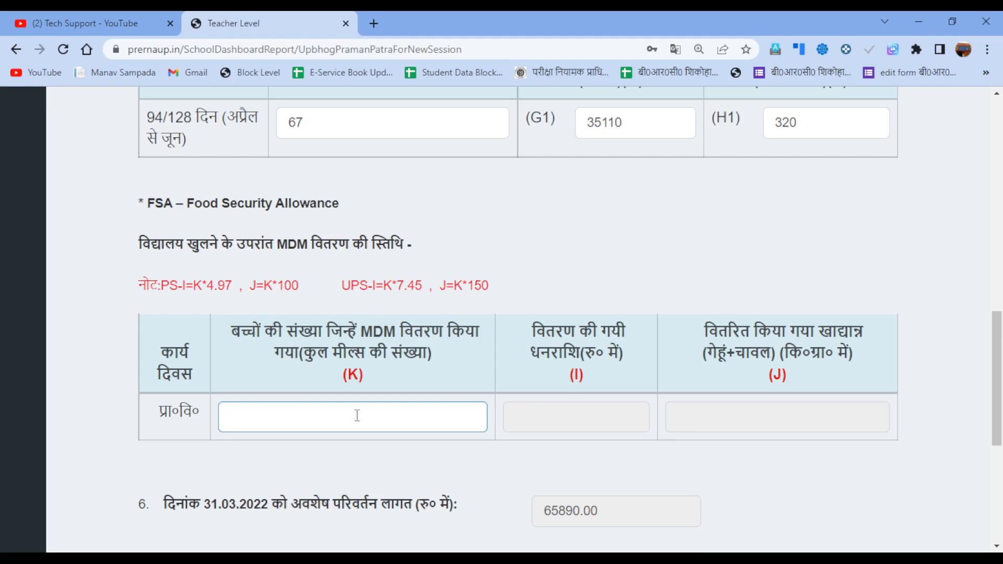
Set the MDM meal count (K) to 21, which recalculates to 104.37 rupees and 2.10 kg grain.
text(1)
click(540, 451)
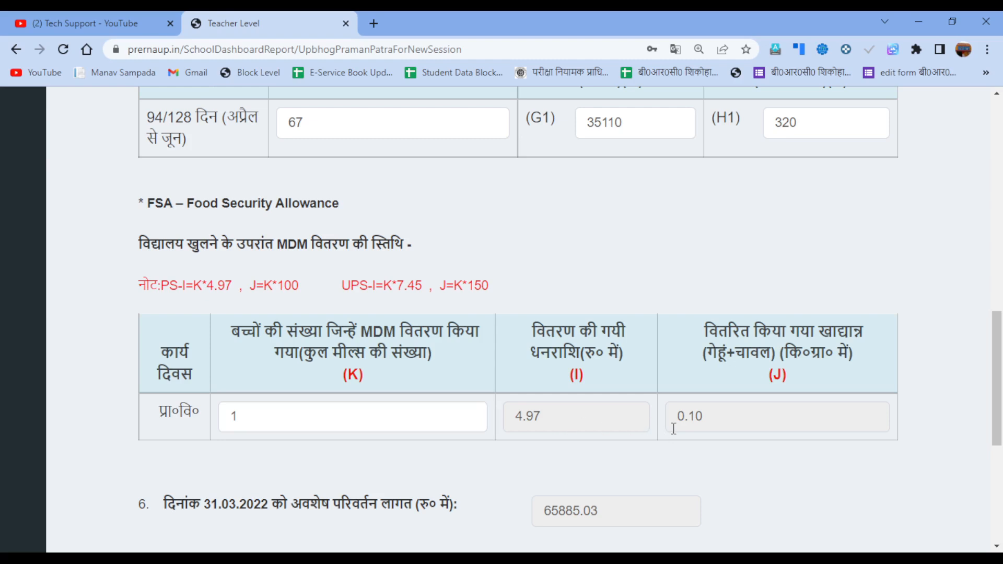
click(374, 419)
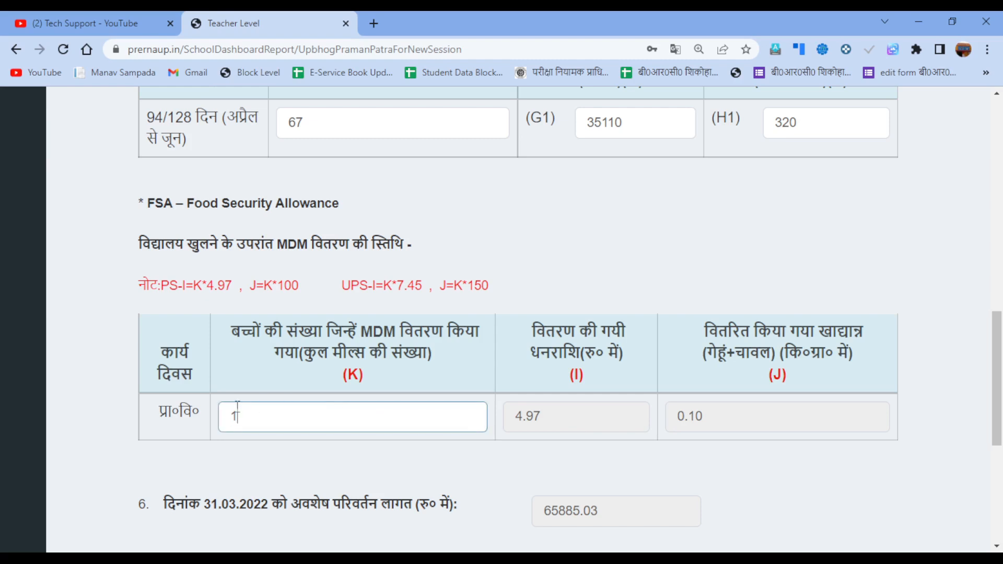
text(21)
click(426, 453)
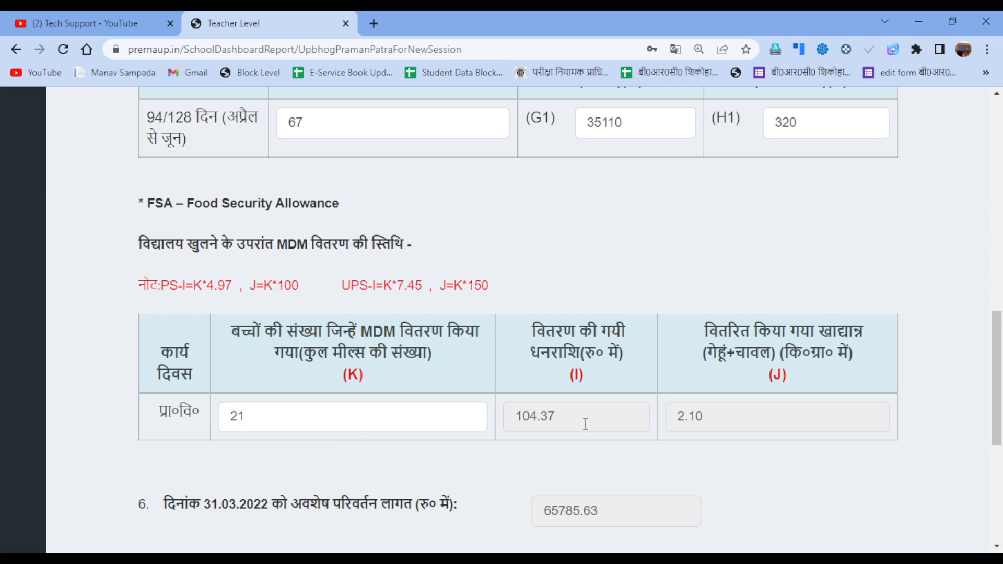
Select the 2.10 kg grain and 21 meal count values, then switch to the Excel meal sheet.
drag(714, 425, 661, 421)
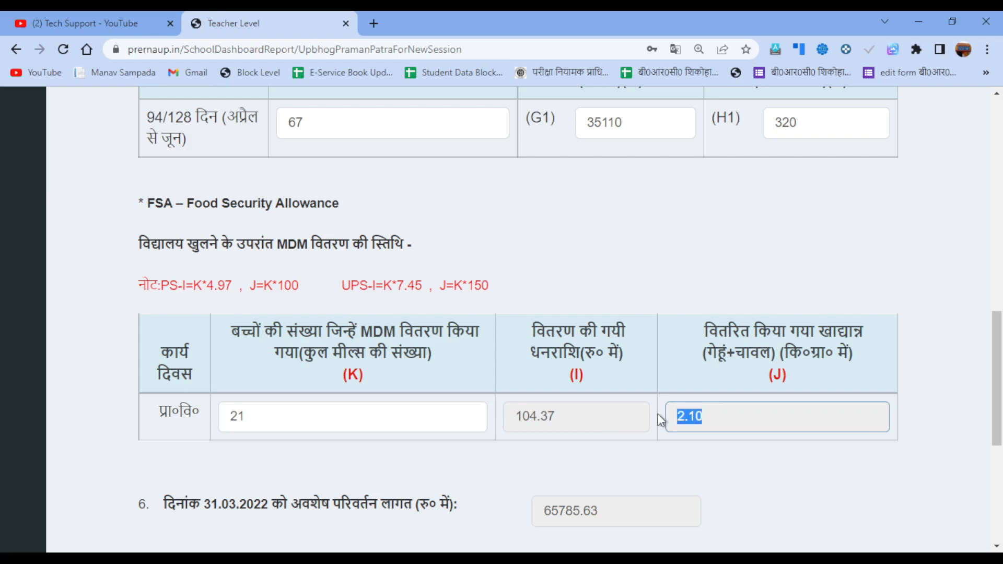
drag(272, 411, 207, 398)
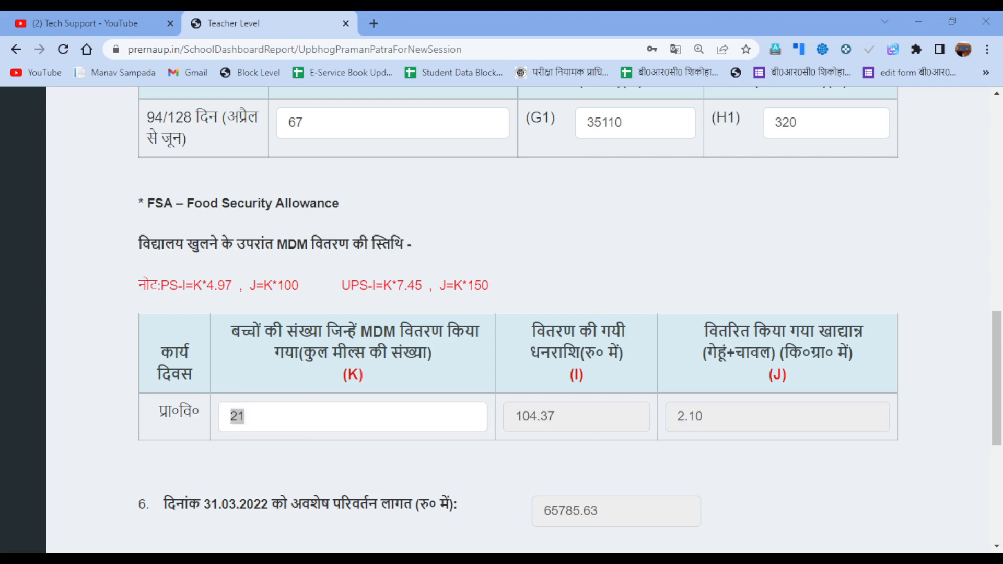
key(alt+Tab)
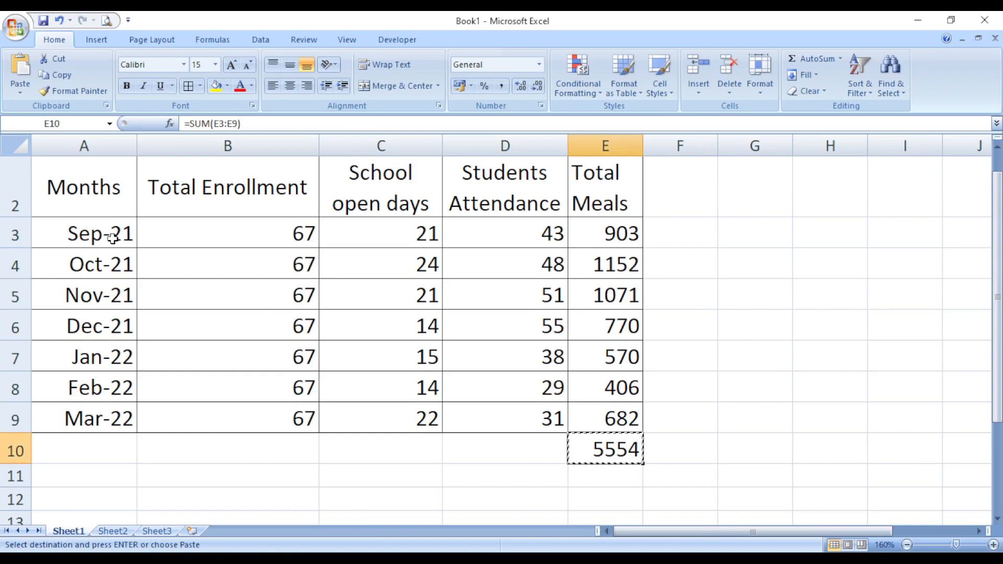
Look over the month, enrollment and open-days columns and cancel the pending meals-total copy.
drag(112, 238, 108, 416)
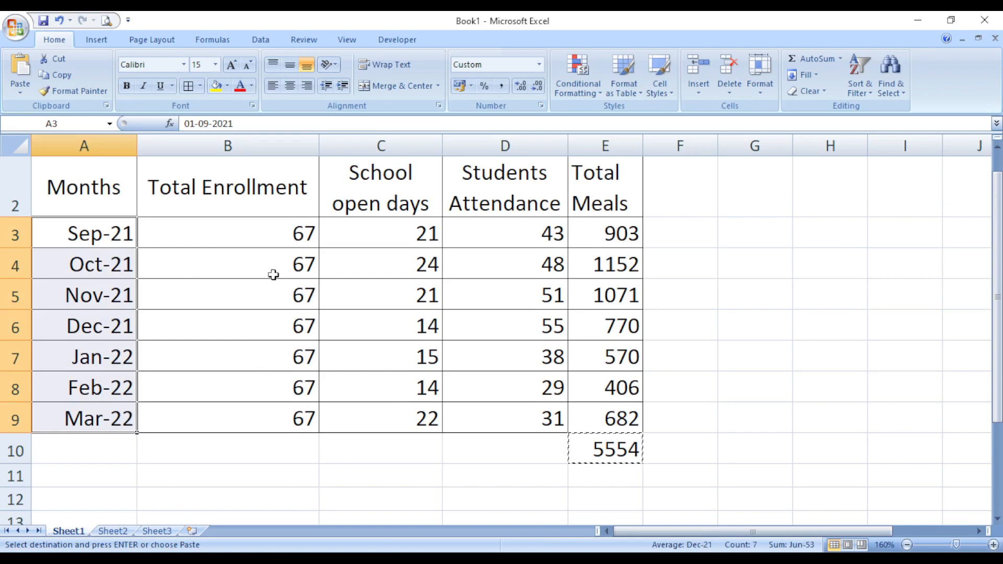
drag(272, 234, 287, 422)
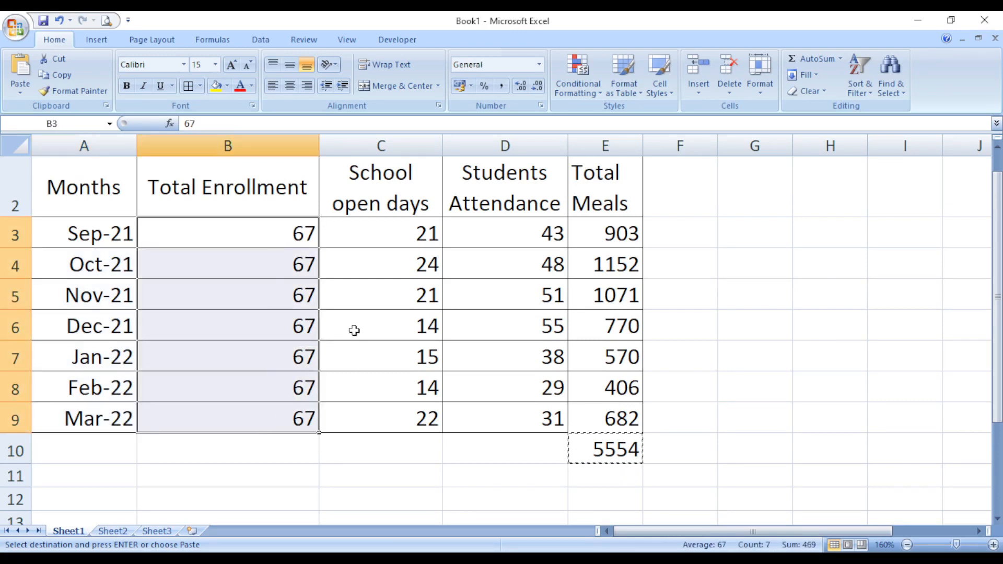
drag(385, 241, 396, 428)
key(Escape)
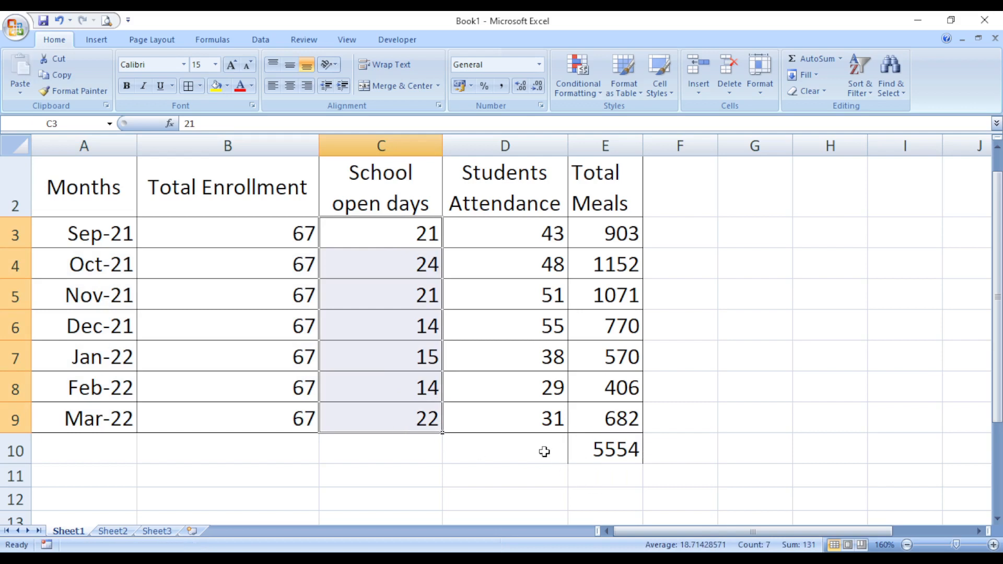
click(544, 449)
Check each month's open days (21, 24, 21, 14, 15, 14, 22), which sum to 131.
click(55, 234)
click(377, 236)
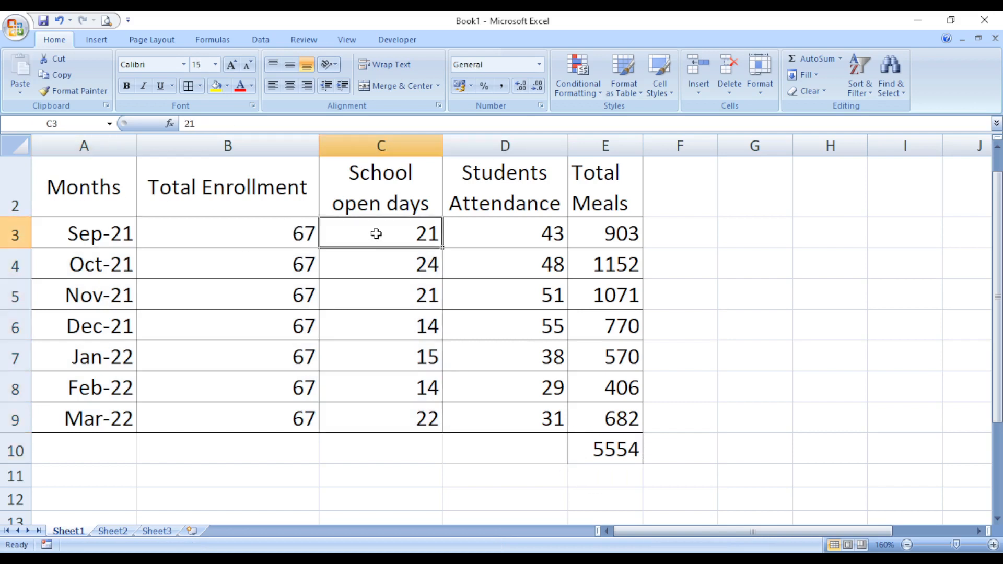
click(376, 268)
click(379, 305)
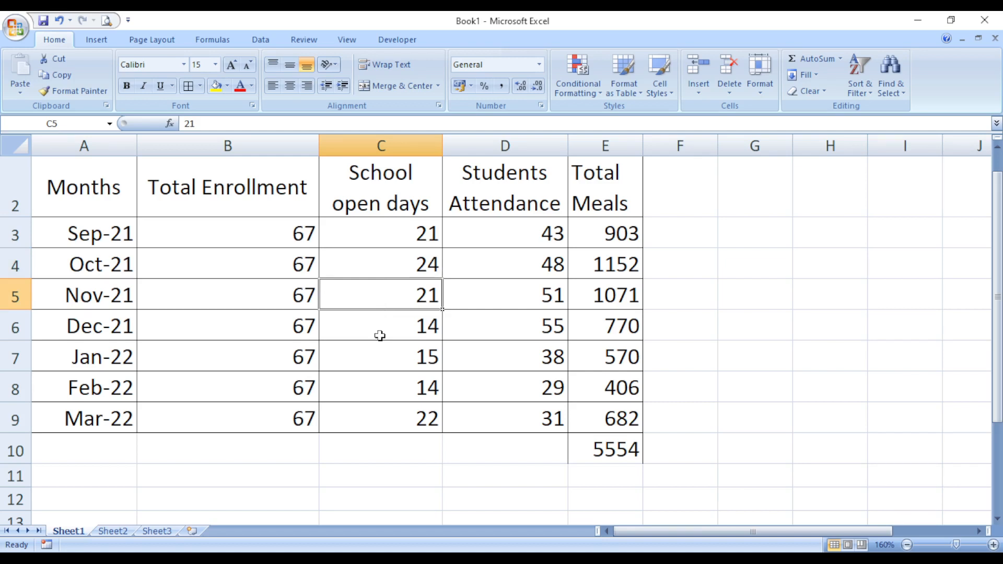
click(380, 335)
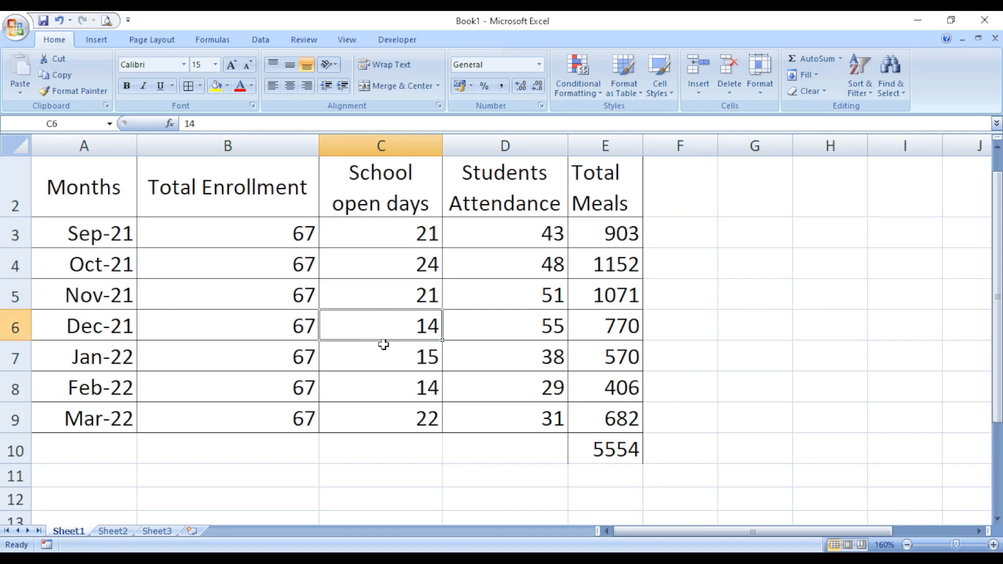
click(386, 351)
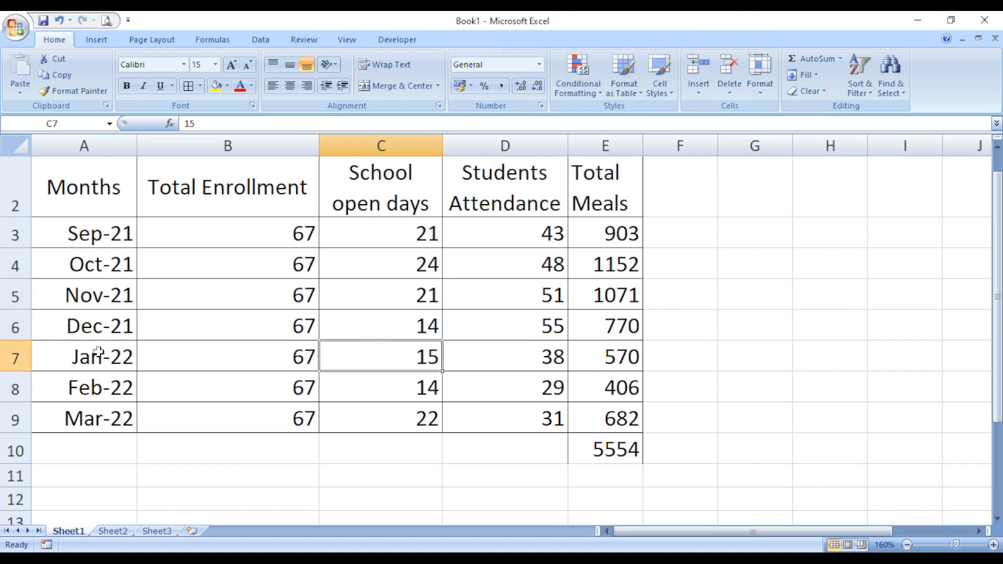
click(400, 395)
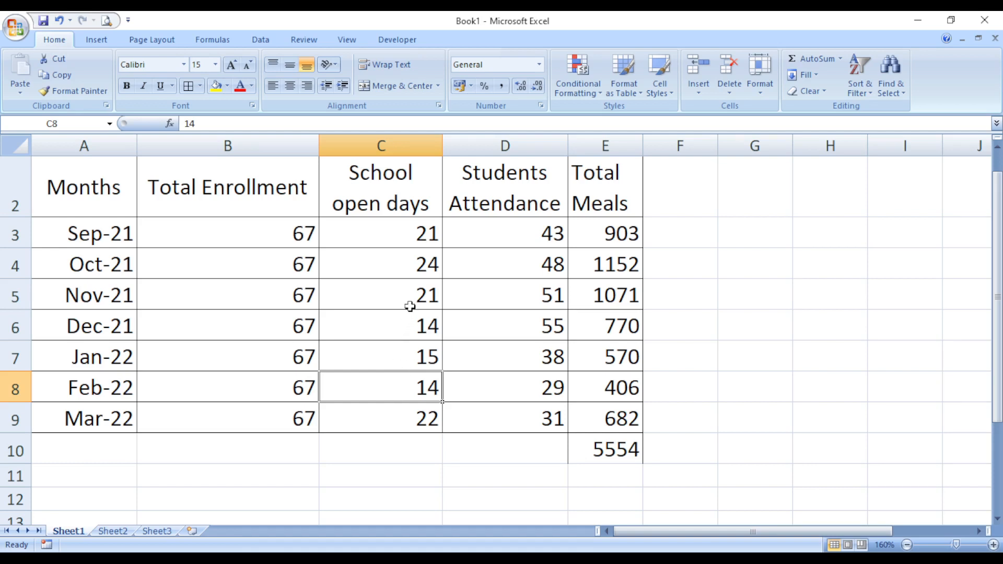
drag(407, 233, 409, 421)
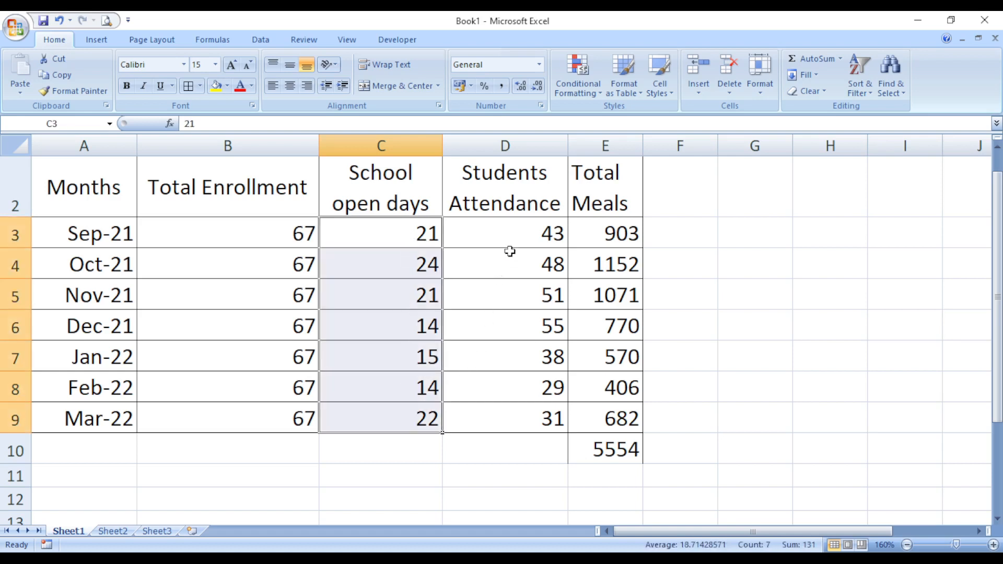
Review the Sep-21 enrollment and the monthly attendance figures in column D.
click(517, 230)
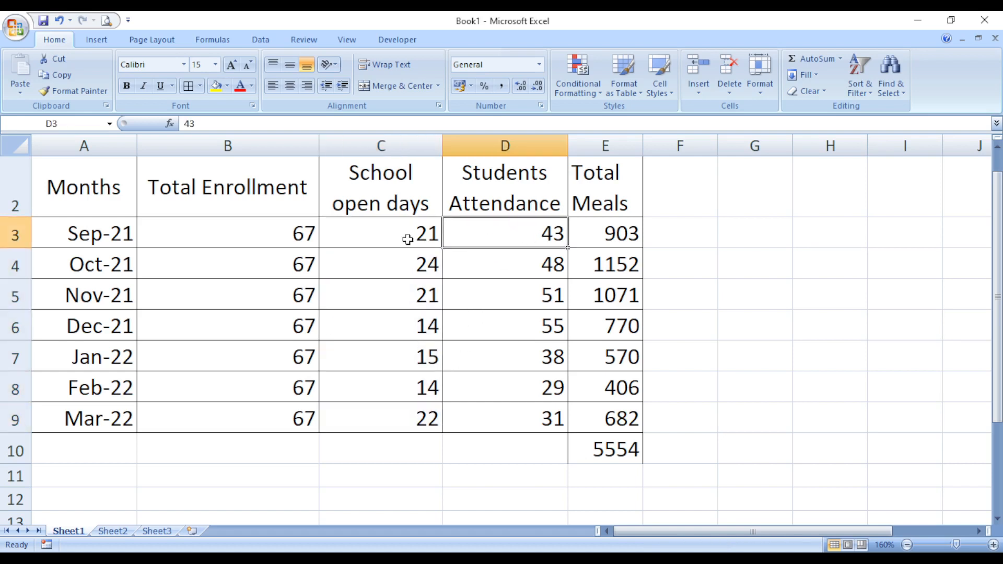
click(274, 234)
click(529, 235)
key(Down)
key(Down)
key(Down)
key(Down)
key(Down)
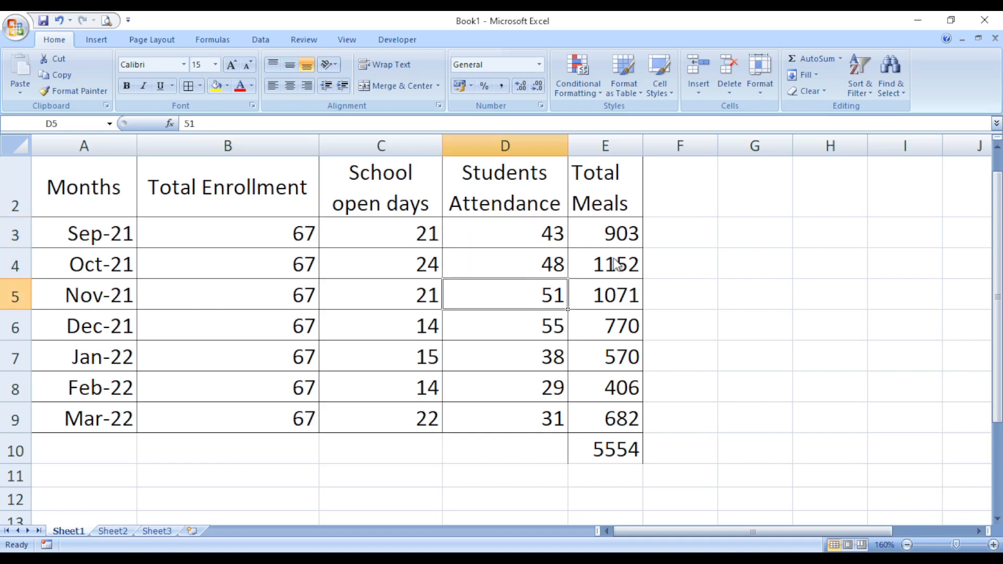
key(Down)
key(Up)
key(Up)
key(Up)
key(Up)
key(Up)
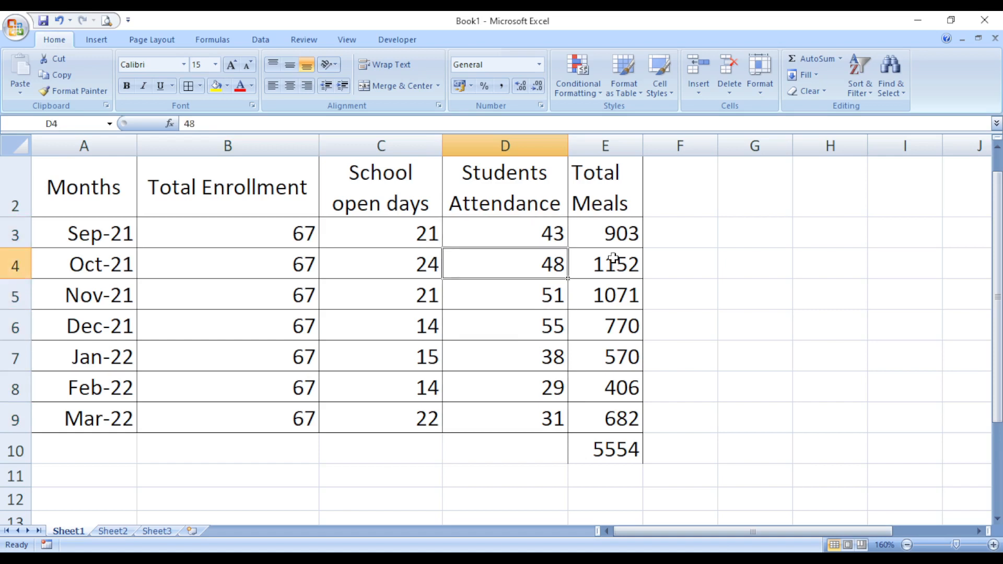
key(Down)
key(Down)
key(Down)
key(Down)
key(Down)
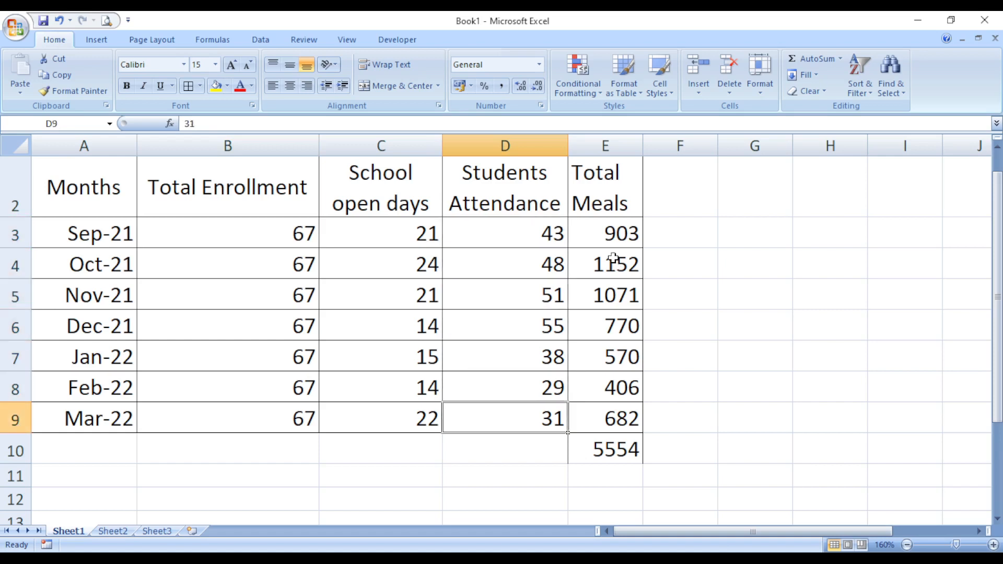
Shade the Sep-21 open days (C3) and attendance (D3) cells yellow.
click(418, 232)
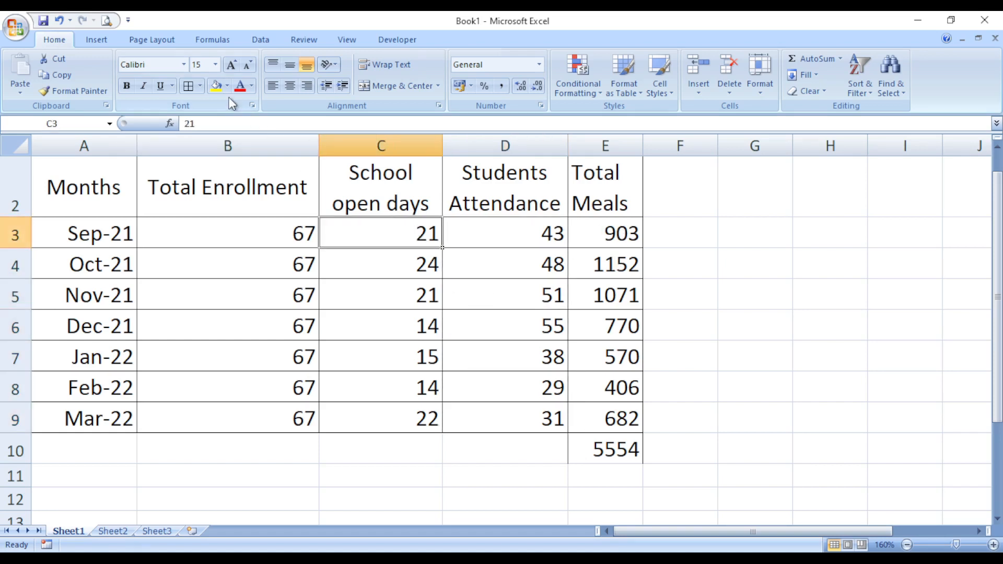
click(216, 86)
click(504, 241)
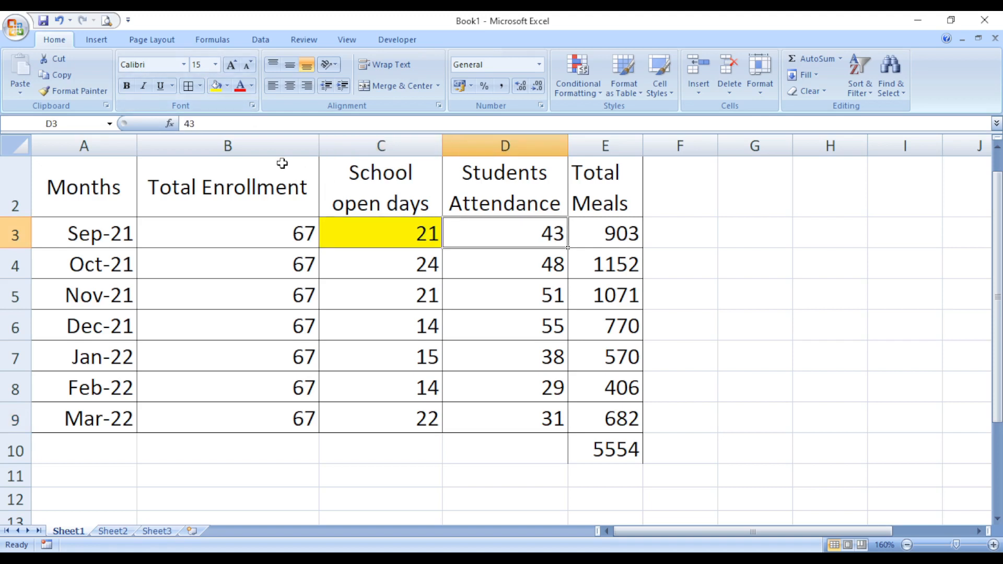
click(216, 86)
Confirm that E3 multiplies C3 by D3 and the E10 total is 5554, then return to Prerna UP.
click(620, 234)
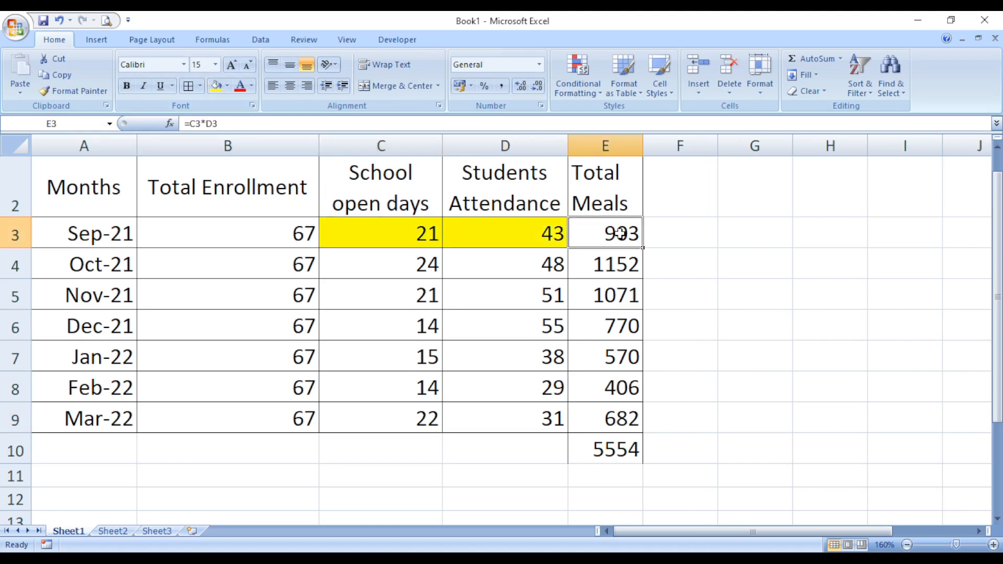
double_click(621, 233)
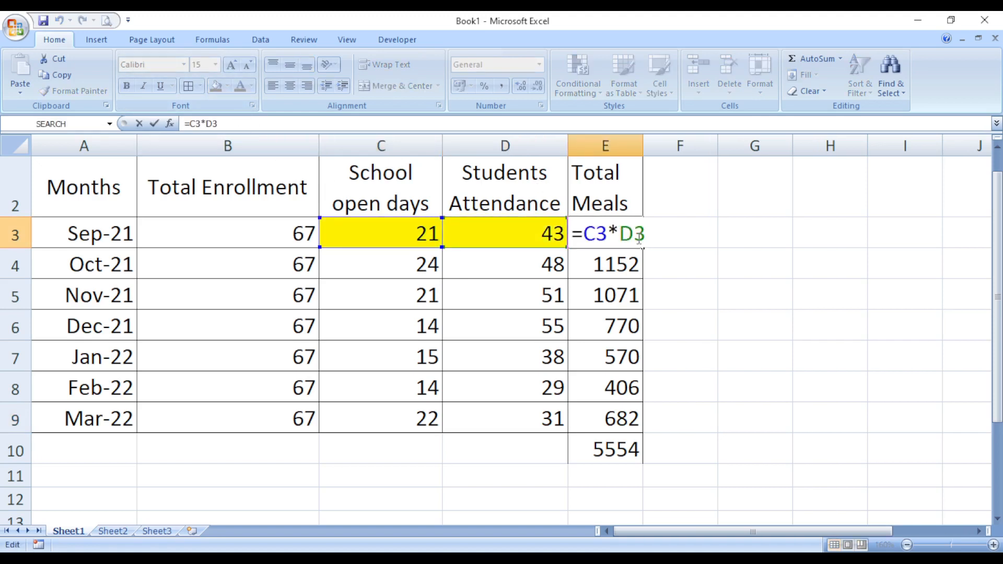
key(Escape)
click(538, 239)
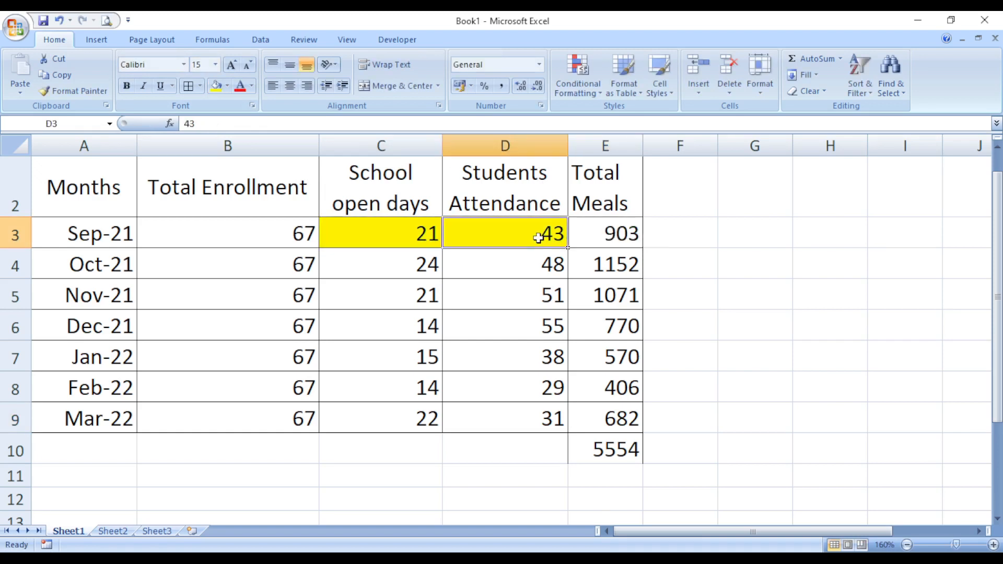
drag(588, 238, 621, 408)
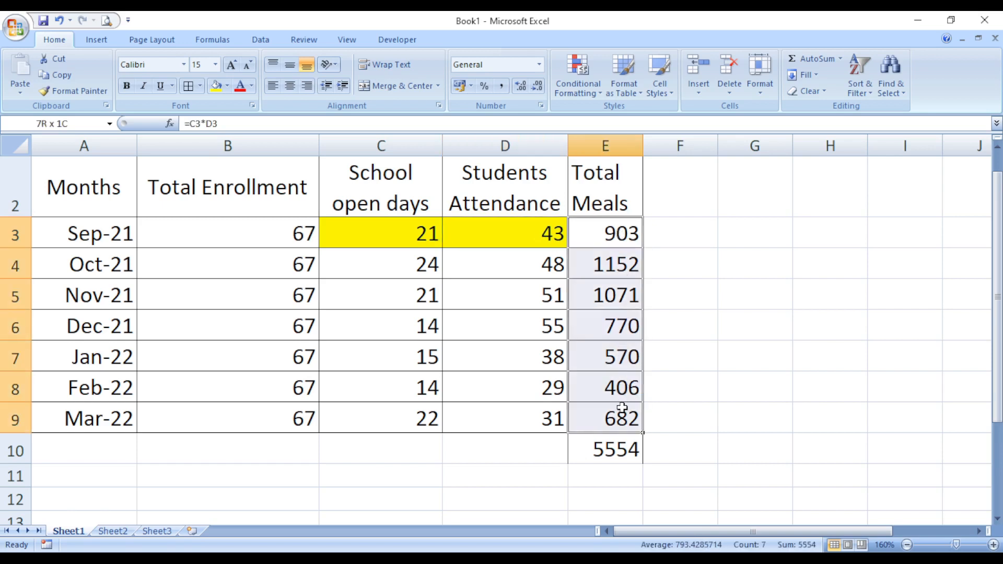
click(606, 452)
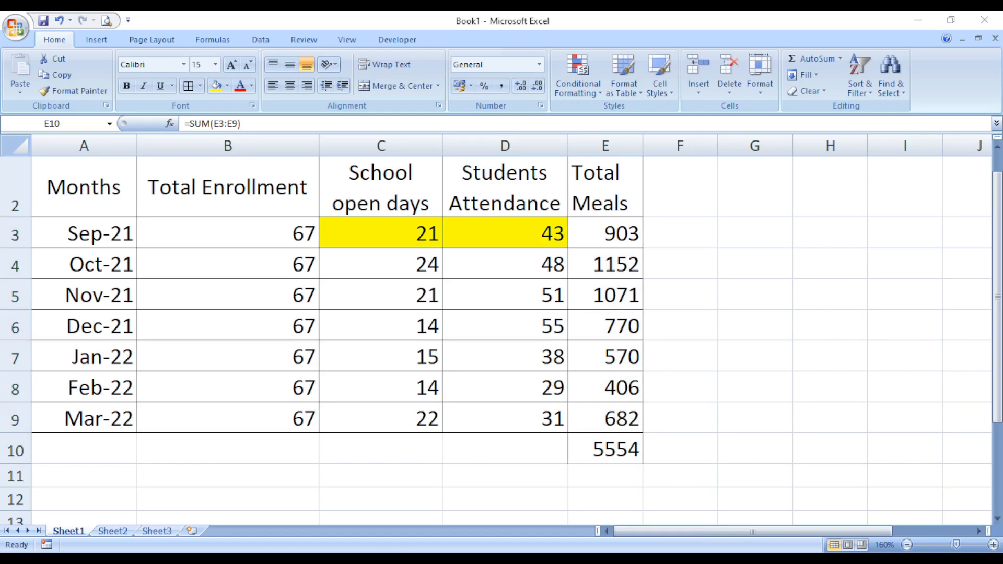
key(alt+Tab)
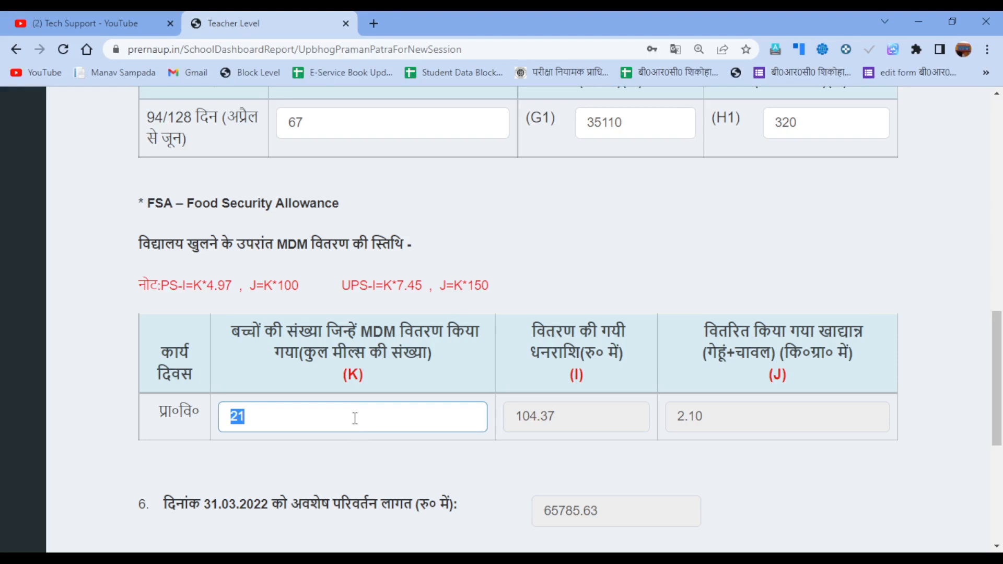
Enter 5554 meals in K, giving 27603.38 rupees and 555.40 kg, and check the closing balances.
text(5554)
click(422, 456)
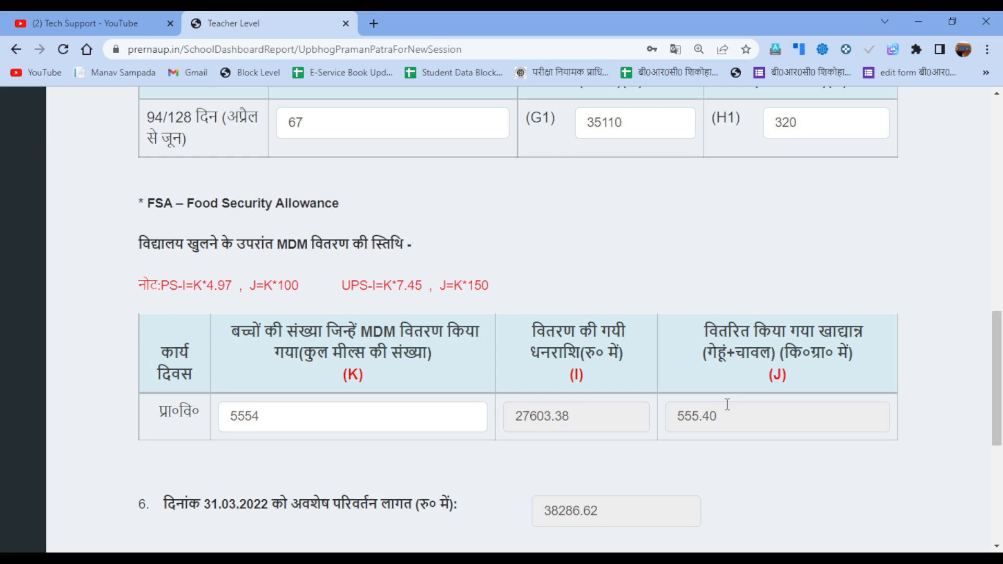
scroll(728, 404, down, 3)
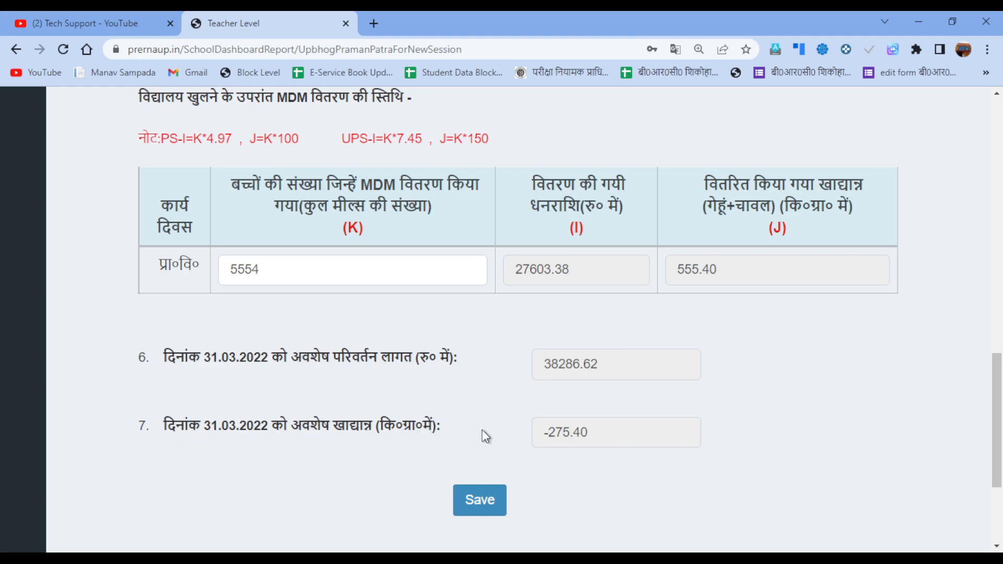
scroll(647, 467, up, 8)
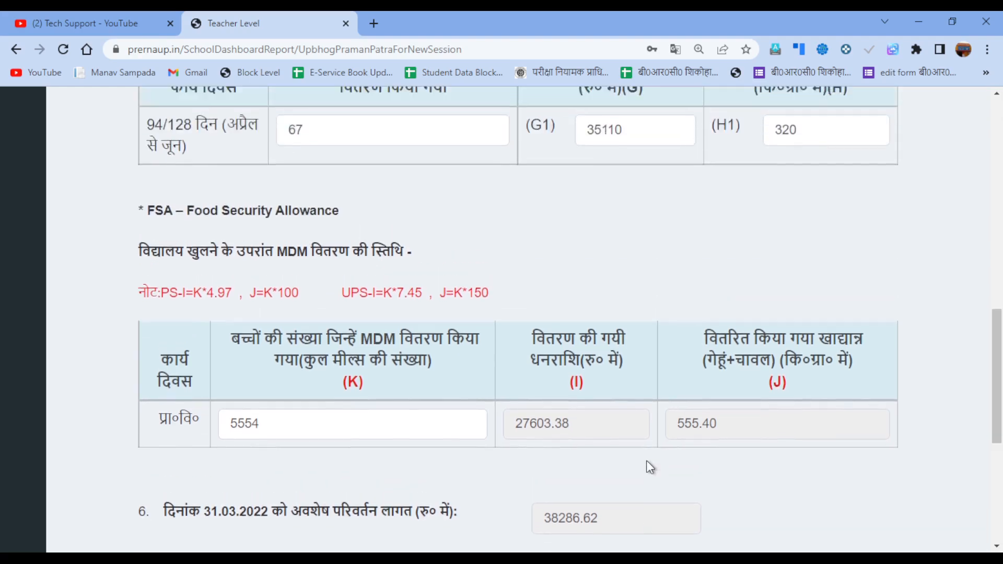
scroll(647, 460, up, 8)
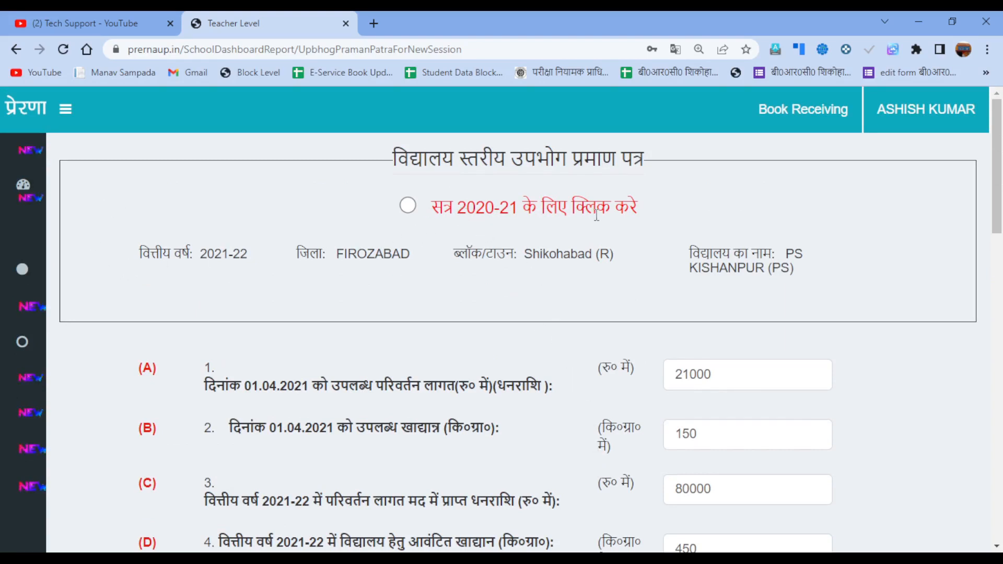
drag(140, 254, 250, 256)
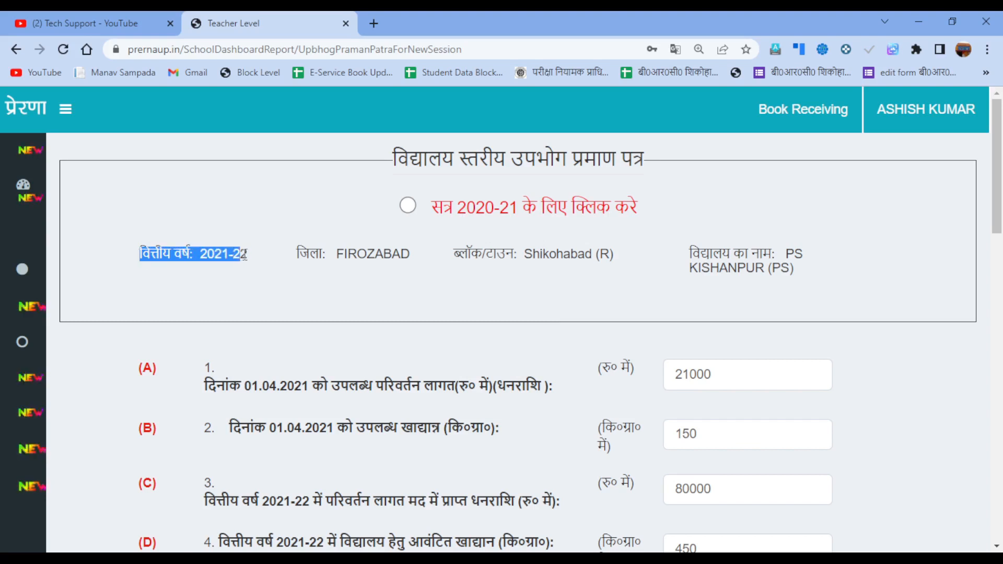
click(389, 312)
scroll(388, 311, down, 1)
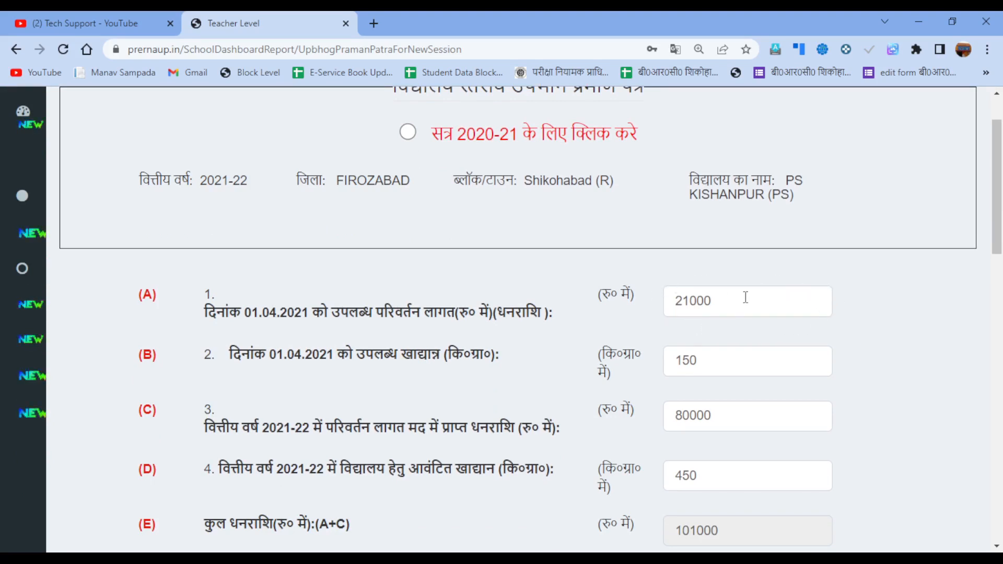
scroll(659, 285, down, 1)
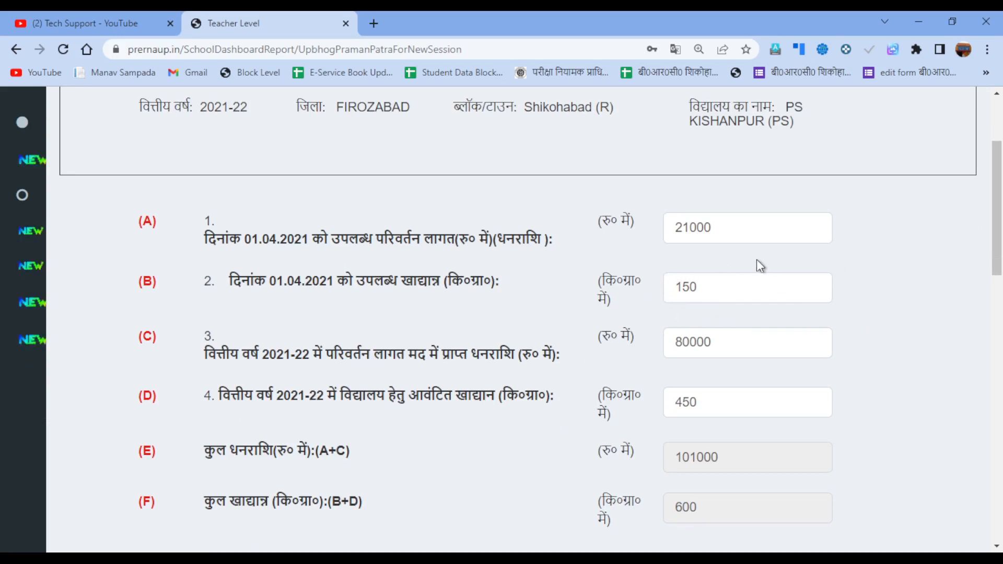
scroll(631, 342, down, 3)
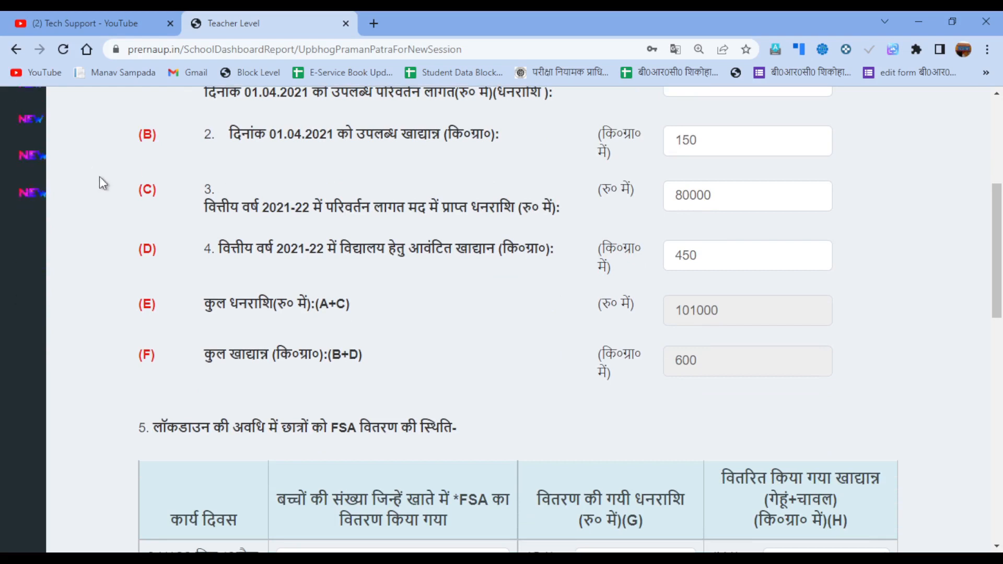
drag(199, 197, 372, 209)
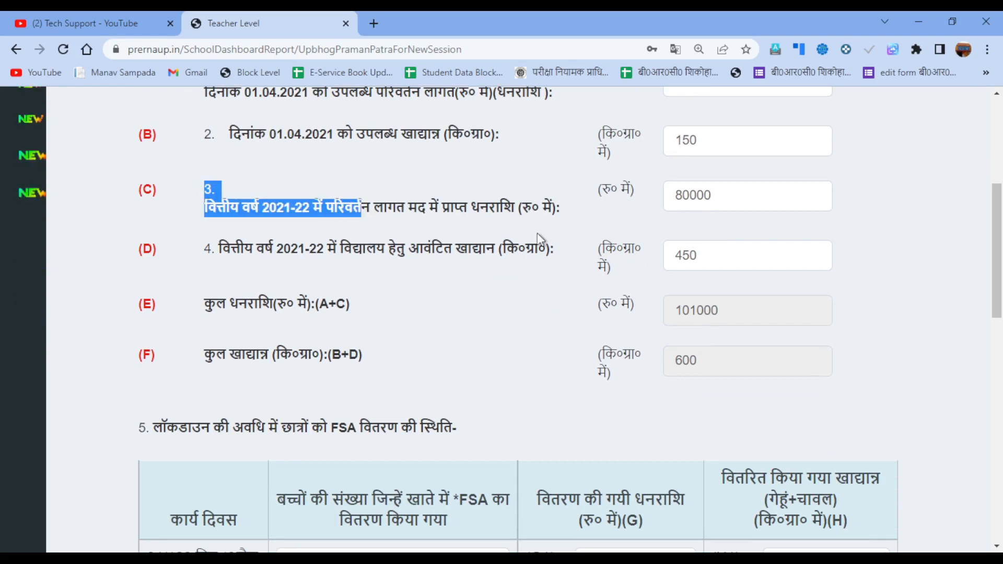
click(669, 210)
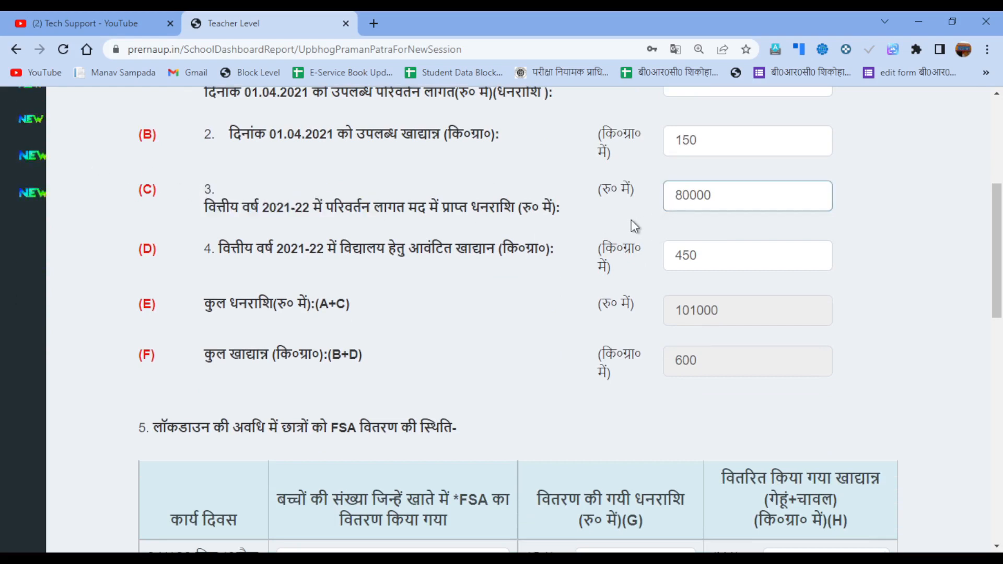
click(732, 202)
click(666, 307)
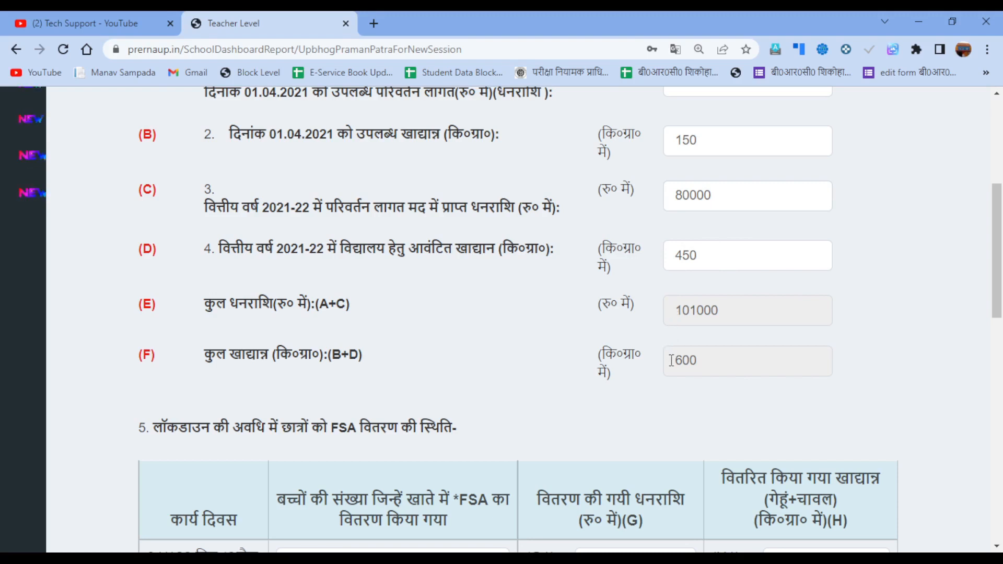
scroll(682, 327, down, 1)
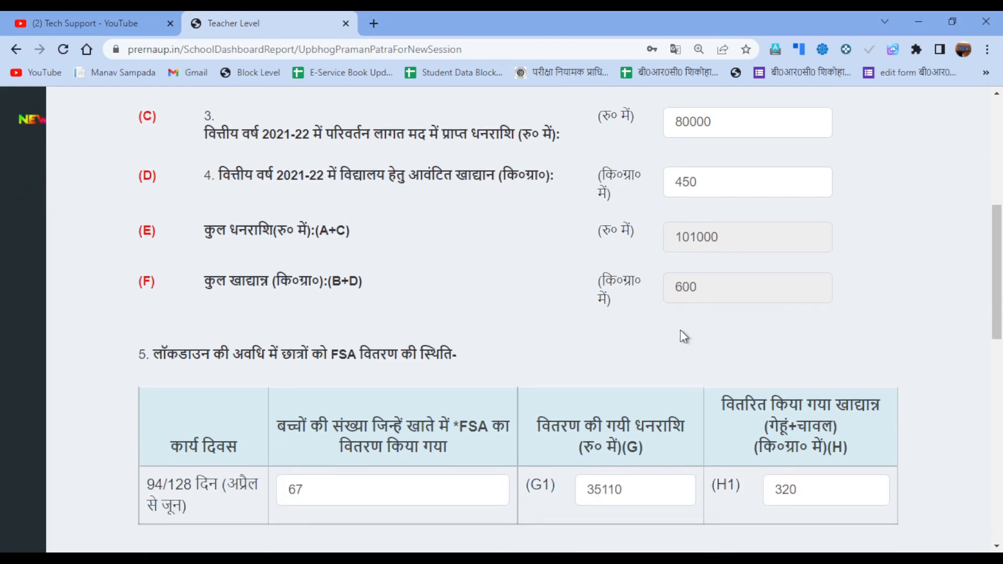
scroll(682, 331, down, 2)
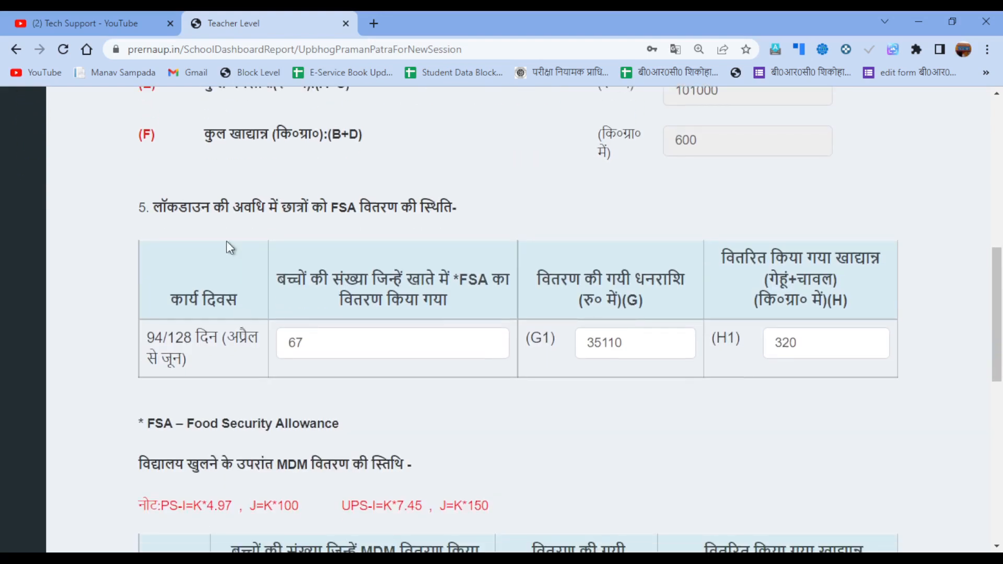
drag(128, 207, 454, 209)
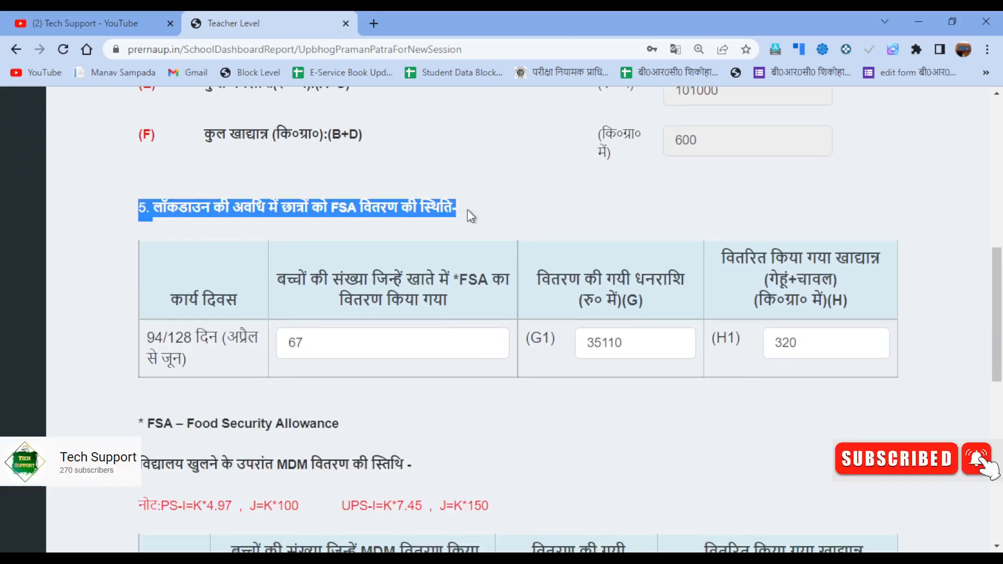
click(467, 209)
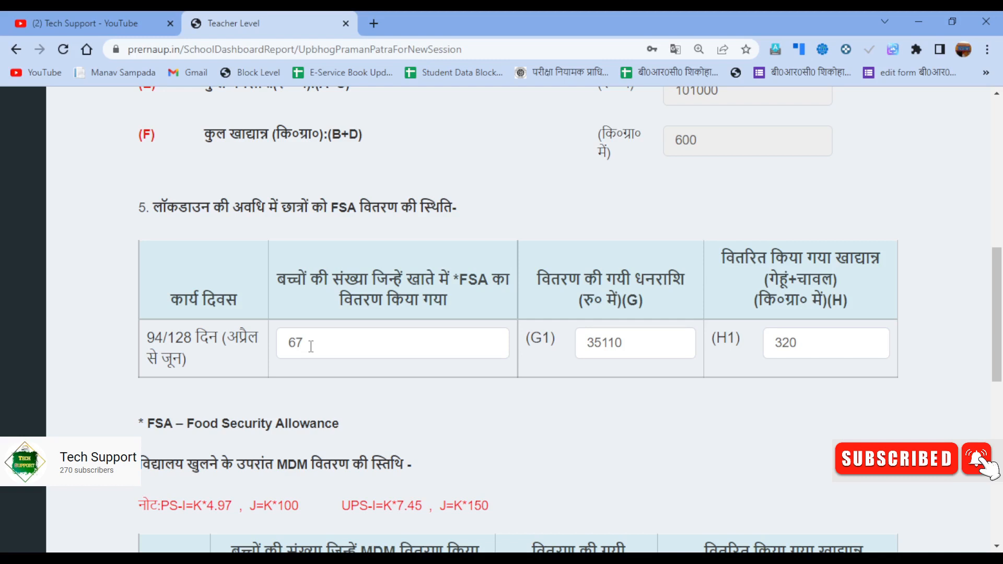
scroll(383, 374, down, 1)
scroll(152, 269, down, 2)
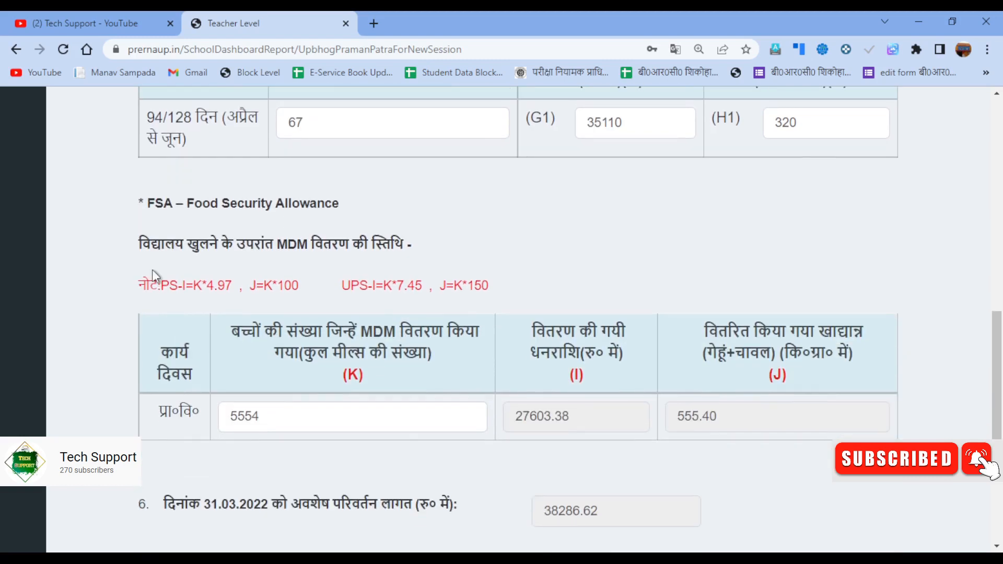
drag(140, 250, 424, 240)
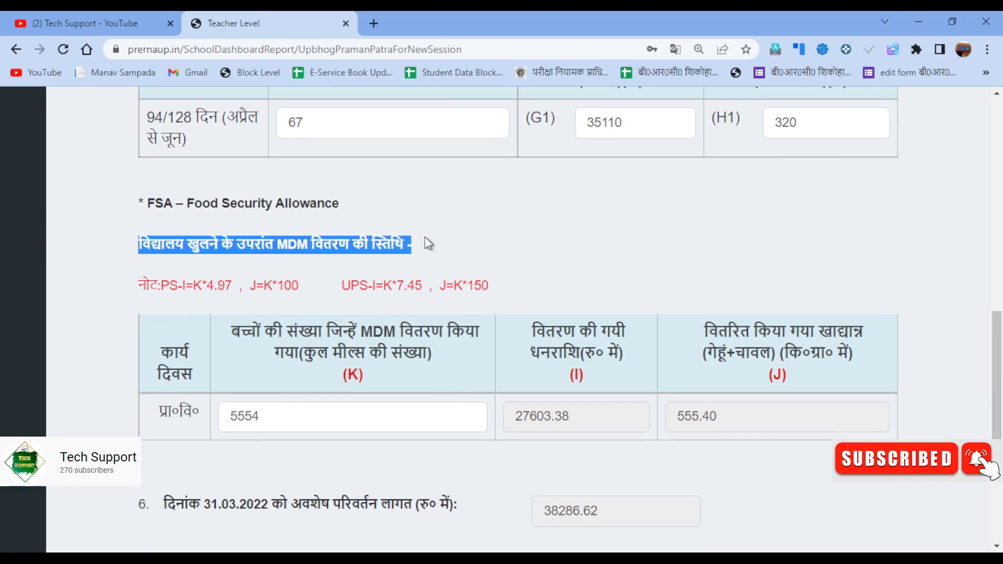
click(439, 246)
scroll(439, 246, down, 2)
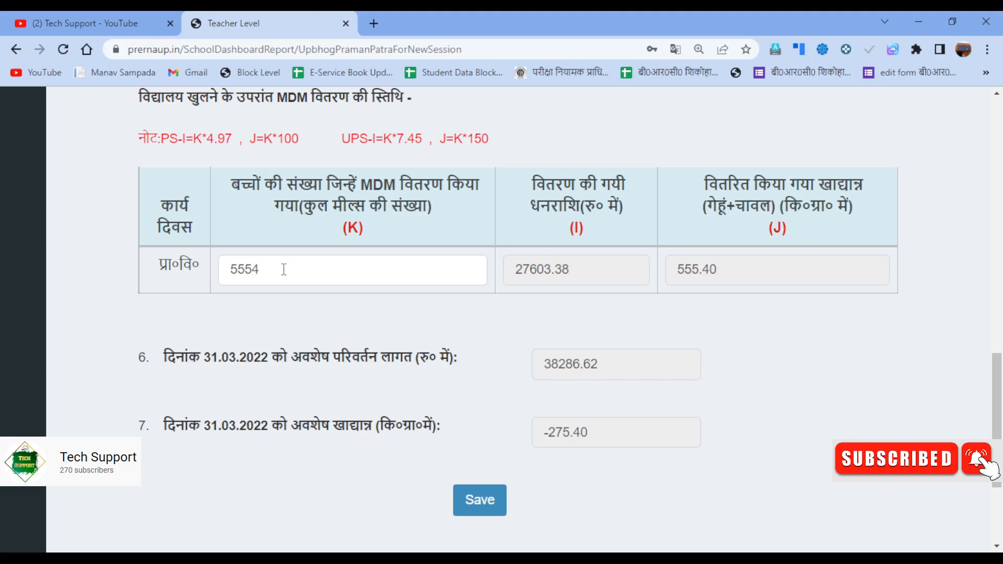
drag(284, 269, 217, 273)
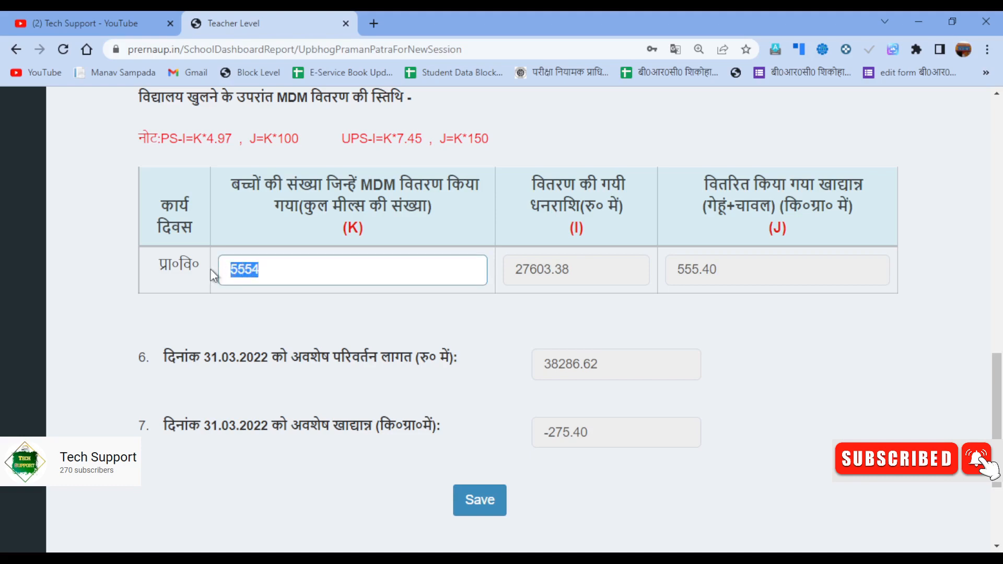
click(602, 283)
click(704, 282)
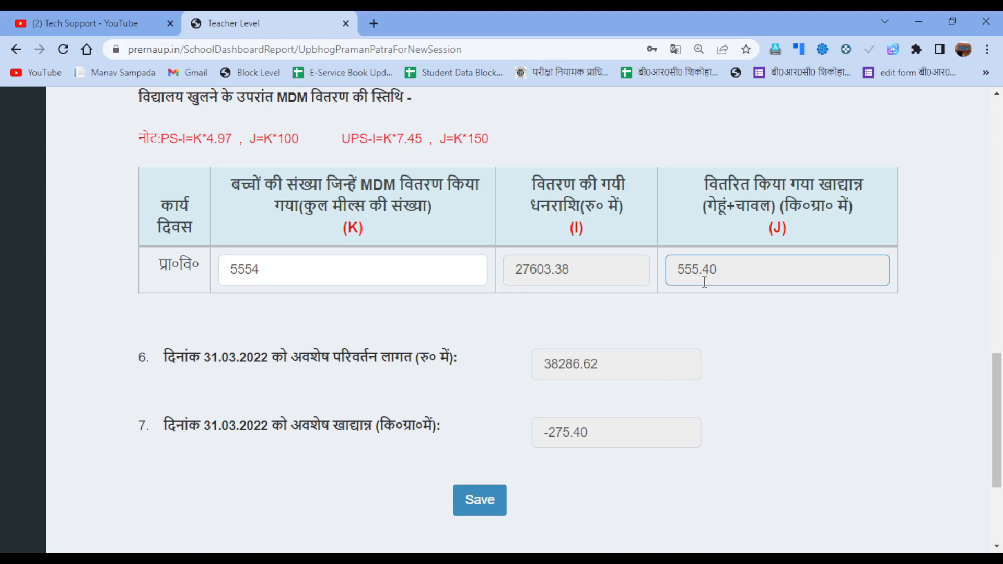
scroll(704, 282, up, 1)
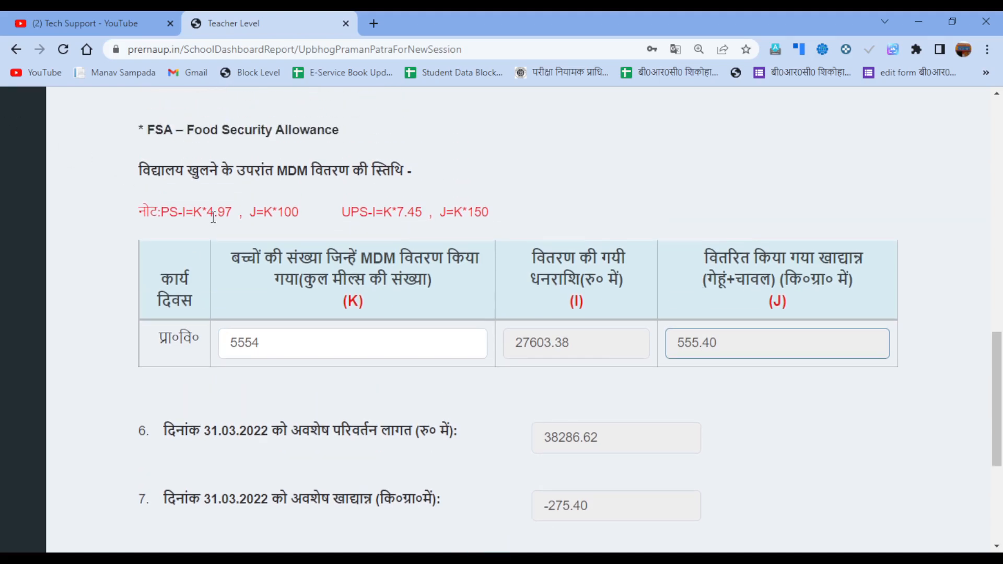
drag(208, 215, 234, 215)
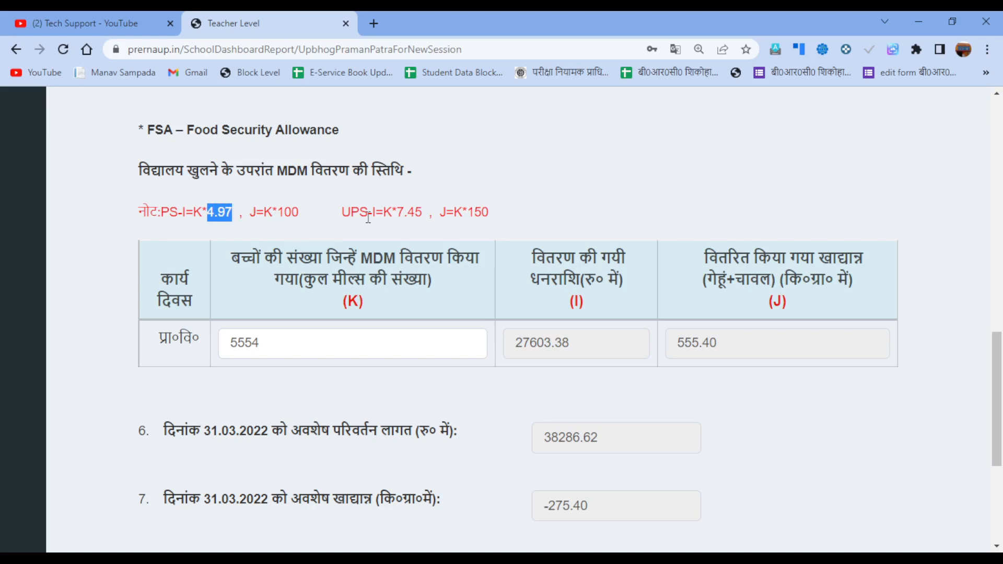
click(401, 214)
drag(400, 215, 428, 214)
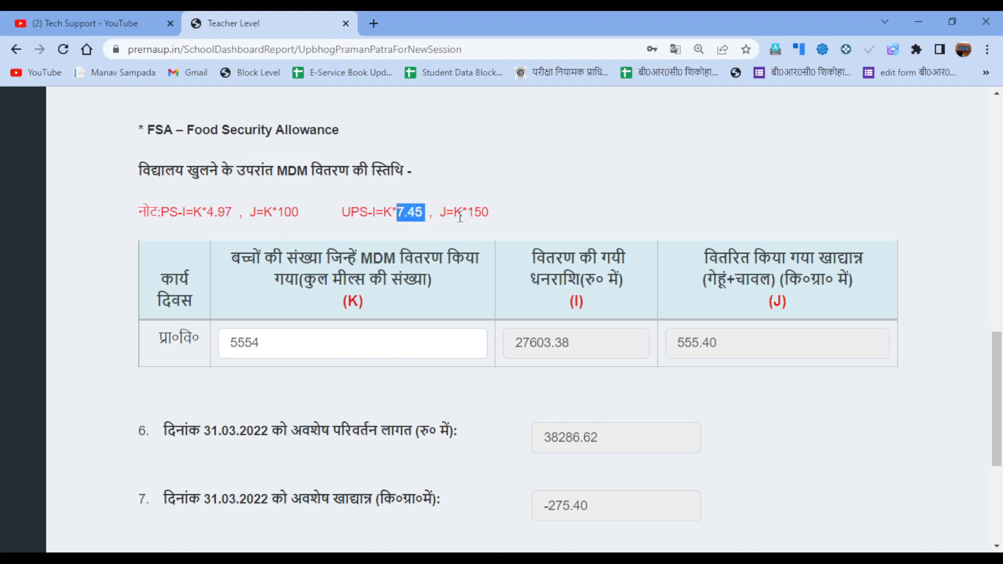
click(550, 217)
scroll(610, 390, down, 2)
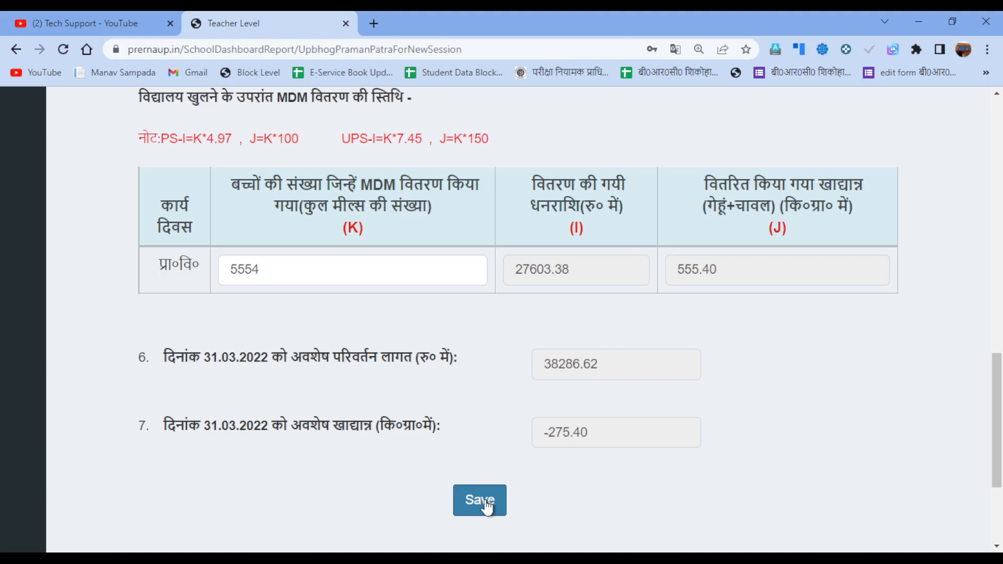
Save the 2021-22 certificate with its 5554-meal figures and expand the side menu.
click(480, 501)
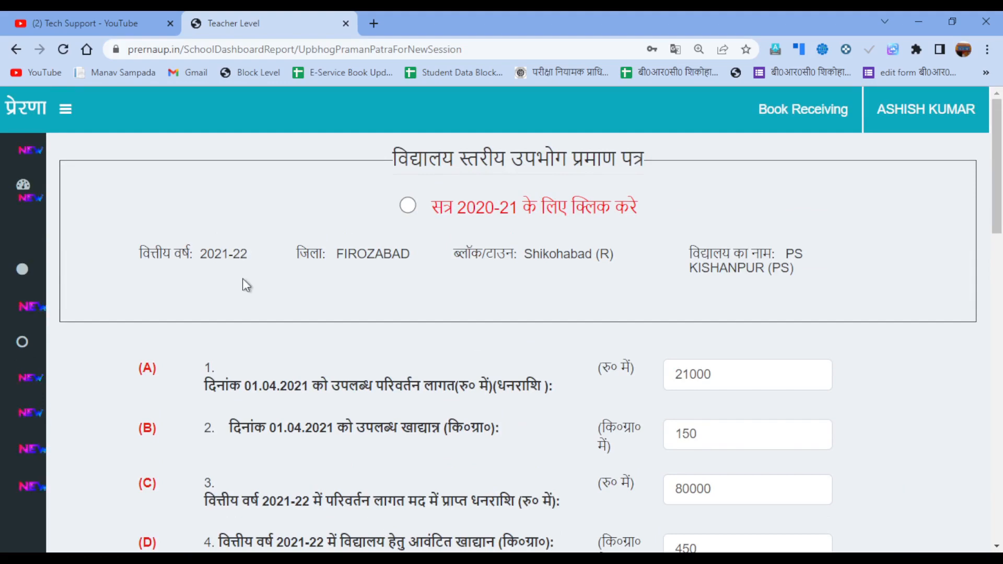
click(59, 121)
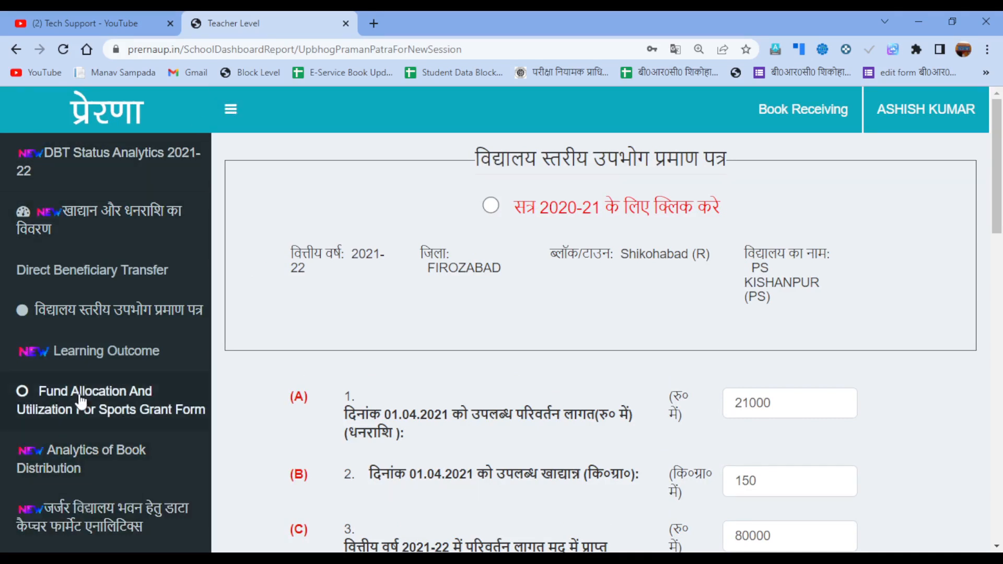
Open Analytics of Book Distribution and review PS KISHANPUR's class columns, all showing 0 books received.
click(78, 461)
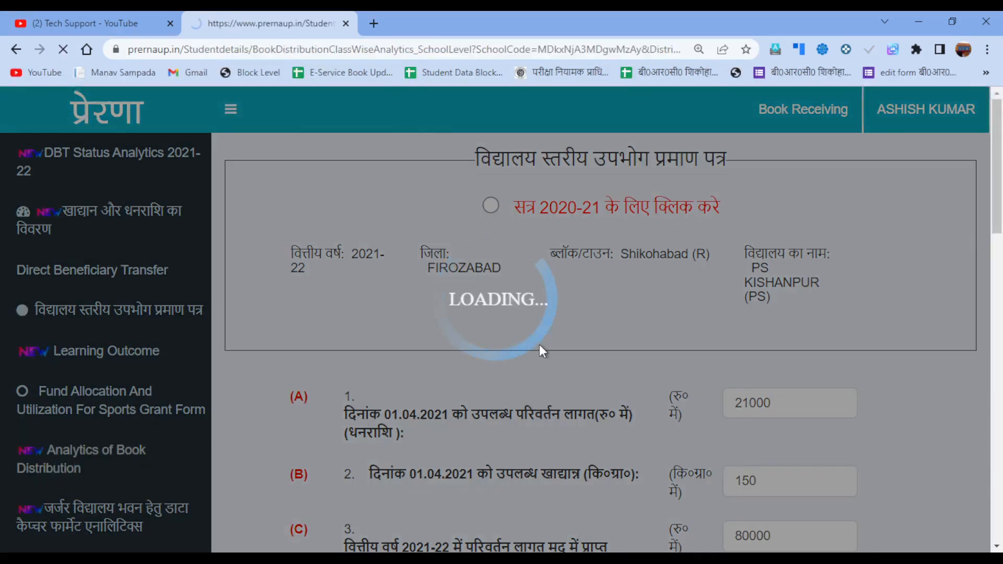
scroll(538, 345, down, 1)
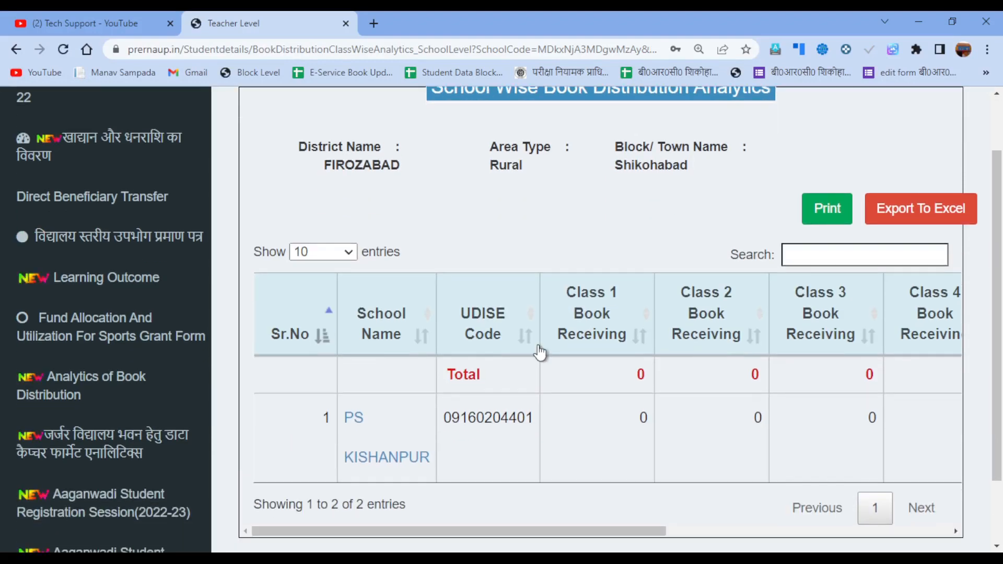
scroll(538, 345, up, 1)
scroll(537, 344, down, 1)
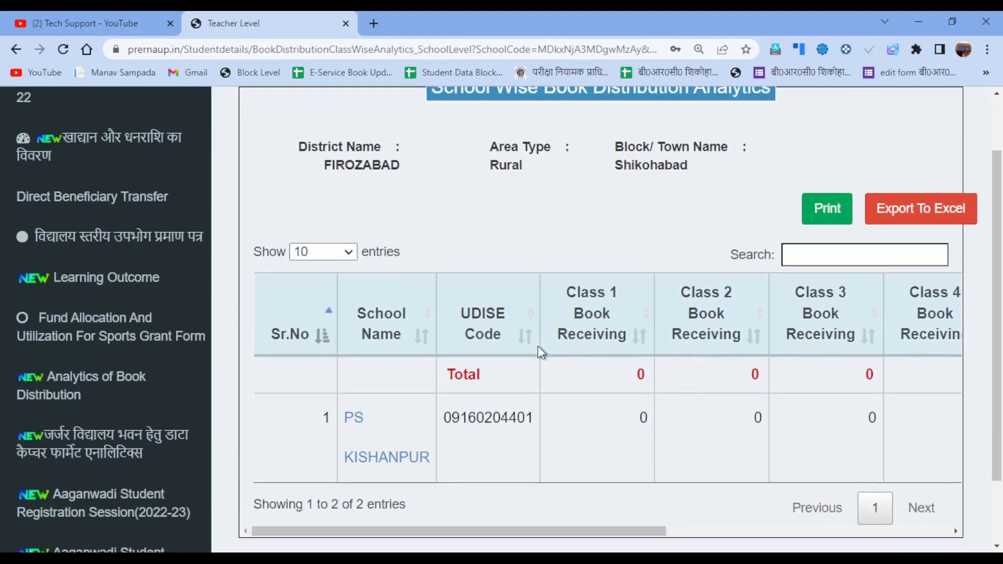
drag(494, 531, 496, 500)
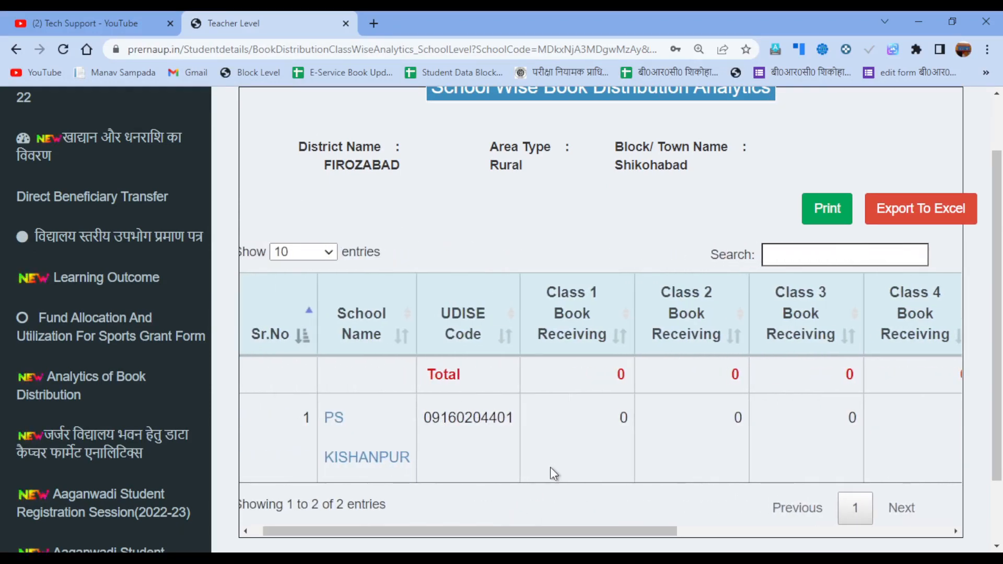
scroll(83, 314, down, 2)
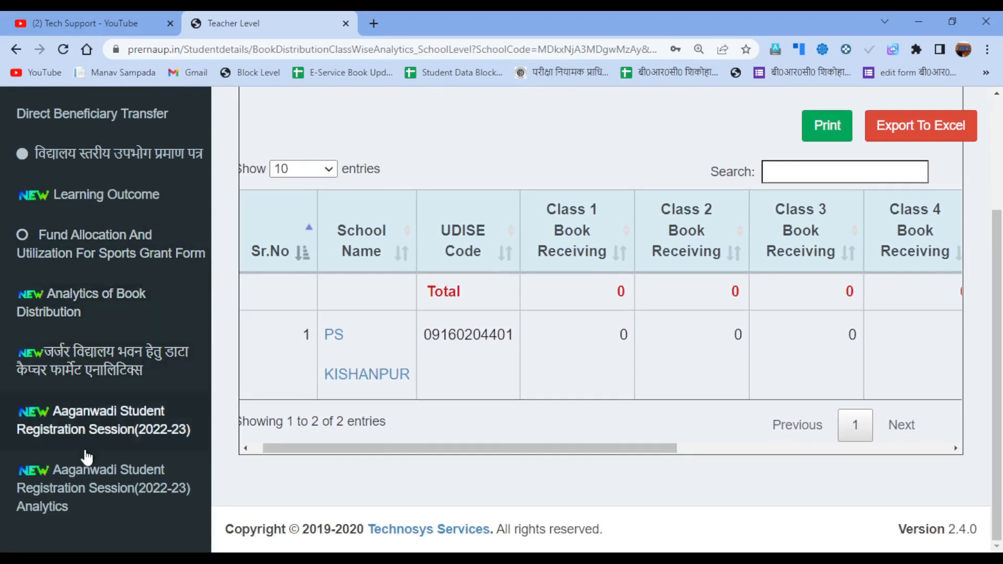
scroll(86, 460, up, 2)
scroll(93, 474, down, 2)
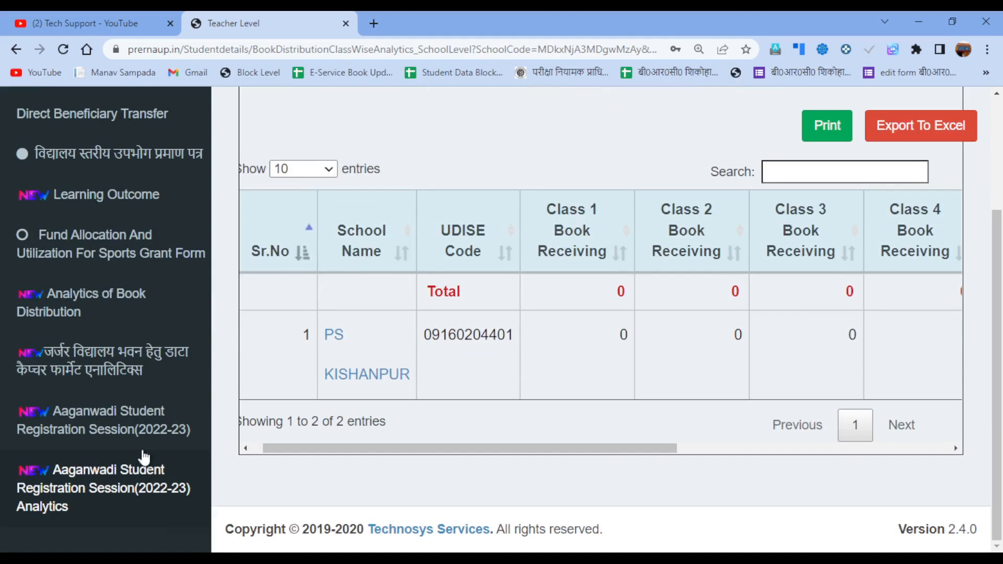
scroll(139, 460, up, 3)
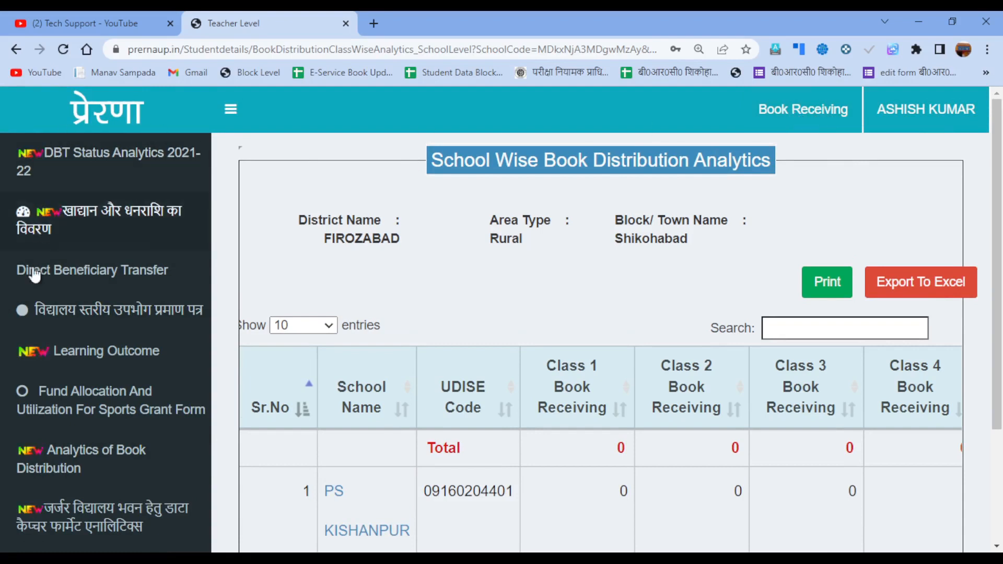
Open the Book Receiving form and review it, selecting Class 1's total of 8 students.
click(821, 113)
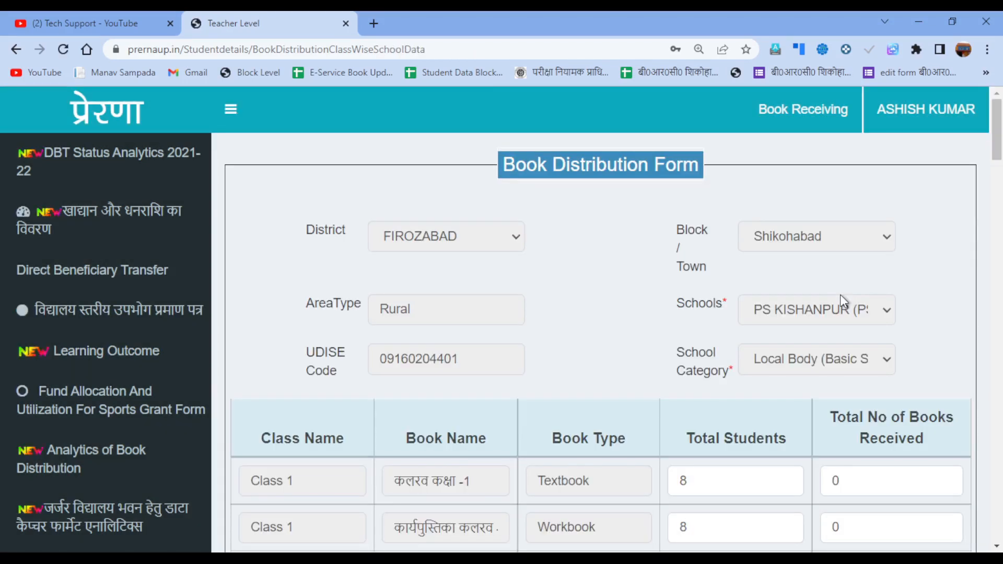
scroll(722, 363, down, 1)
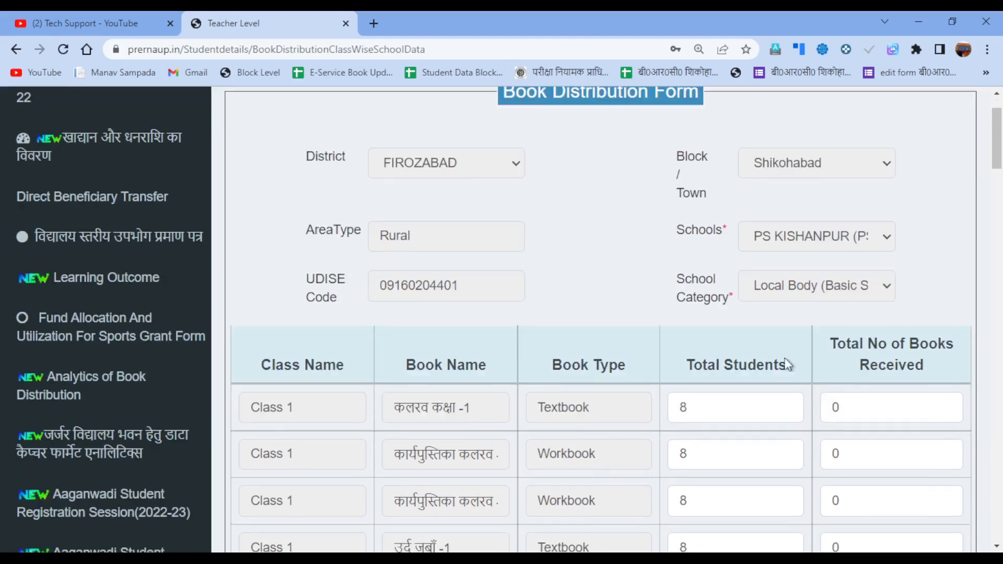
scroll(726, 350, up, 1)
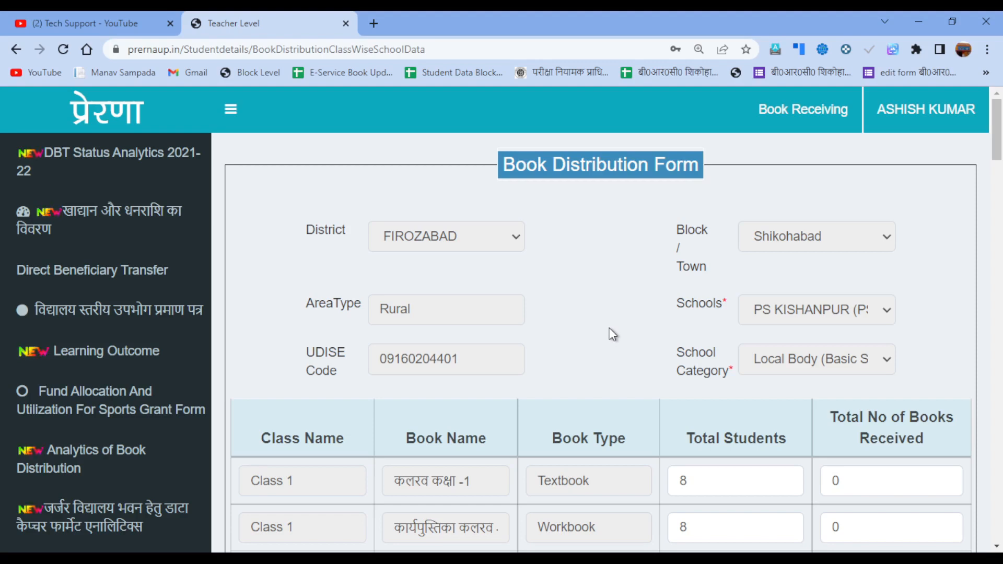
scroll(610, 328, down, 3)
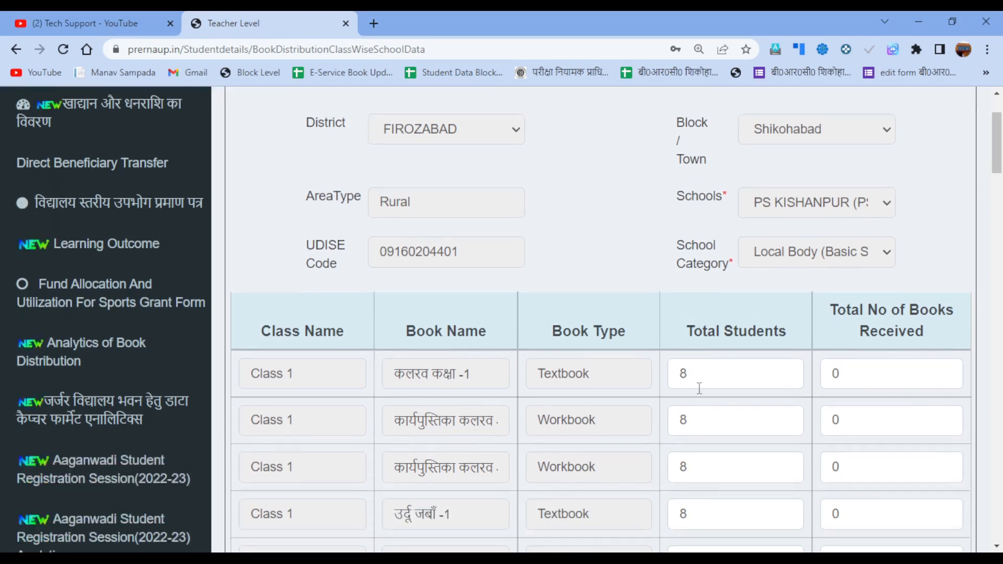
drag(710, 337, 650, 334)
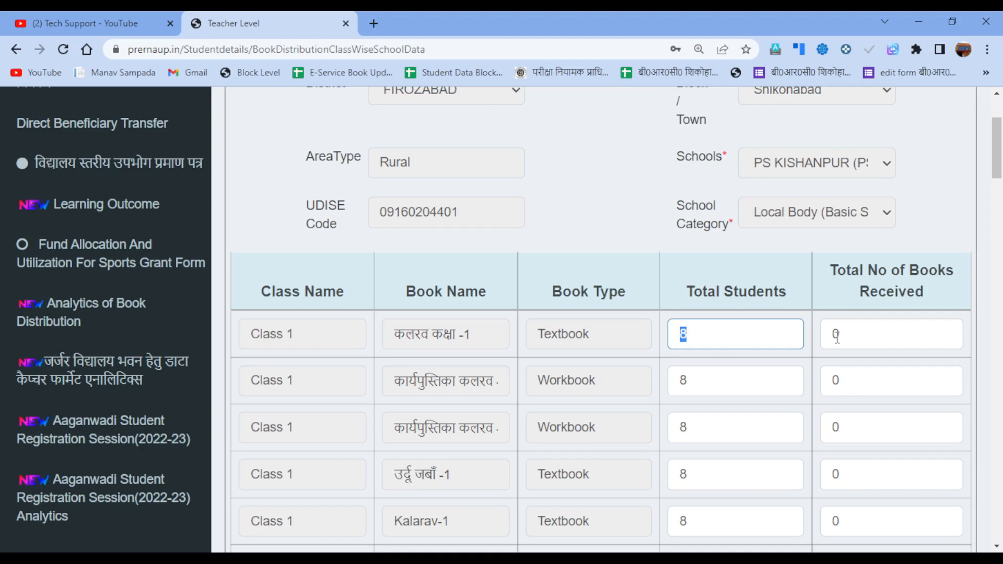
Inspect the first row's Books Received and Total Students fields unchanged, then go to the Tech Support YouTube tab.
click(878, 336)
scroll(731, 350, down, 3)
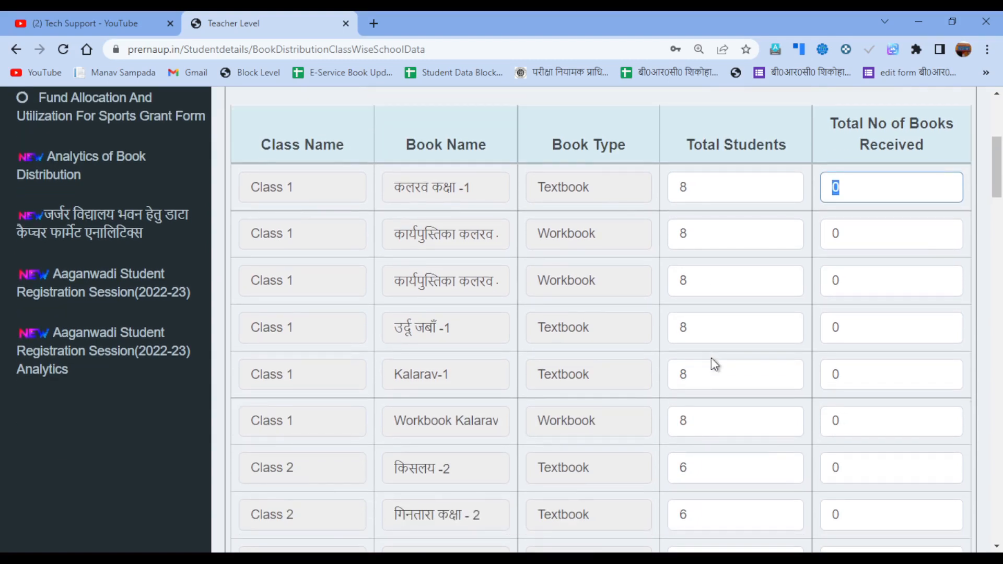
click(739, 180)
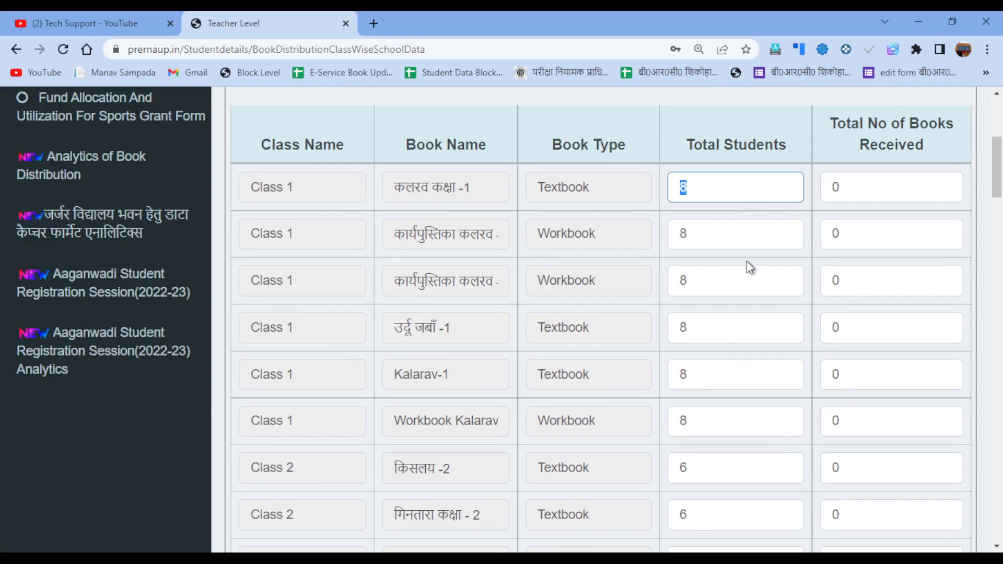
scroll(751, 268, down, 5)
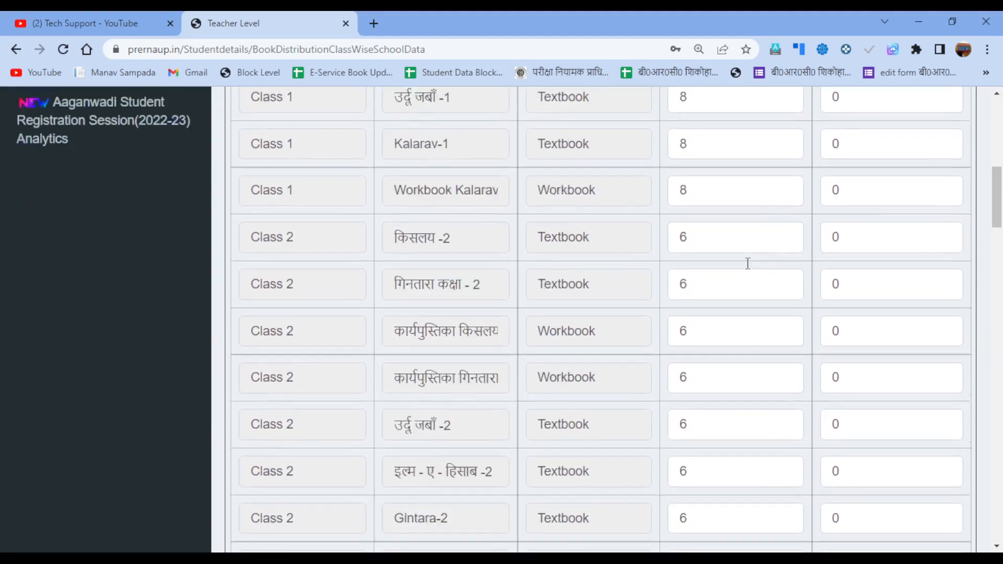
scroll(747, 265, up, 7)
scroll(748, 265, up, 3)
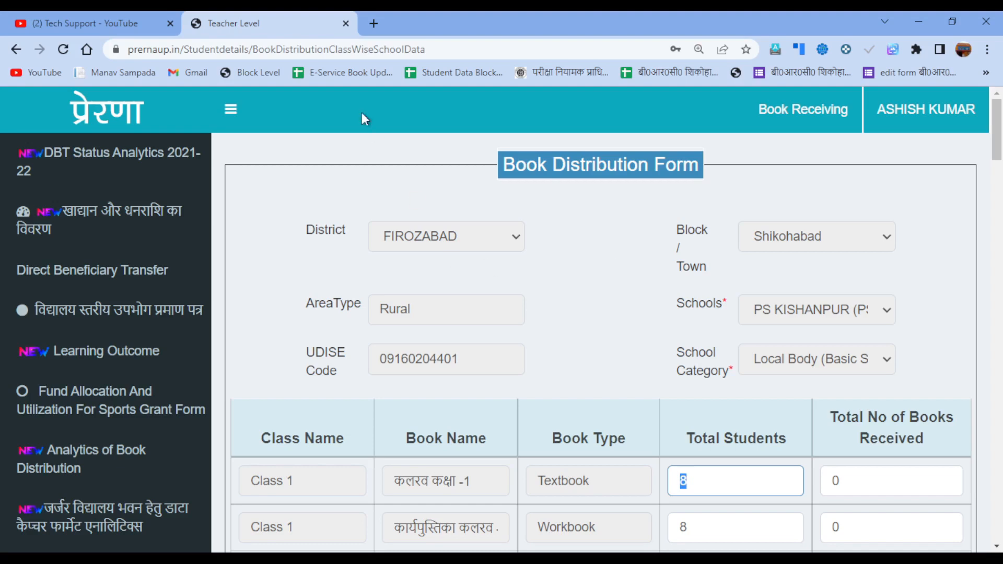
click(120, 30)
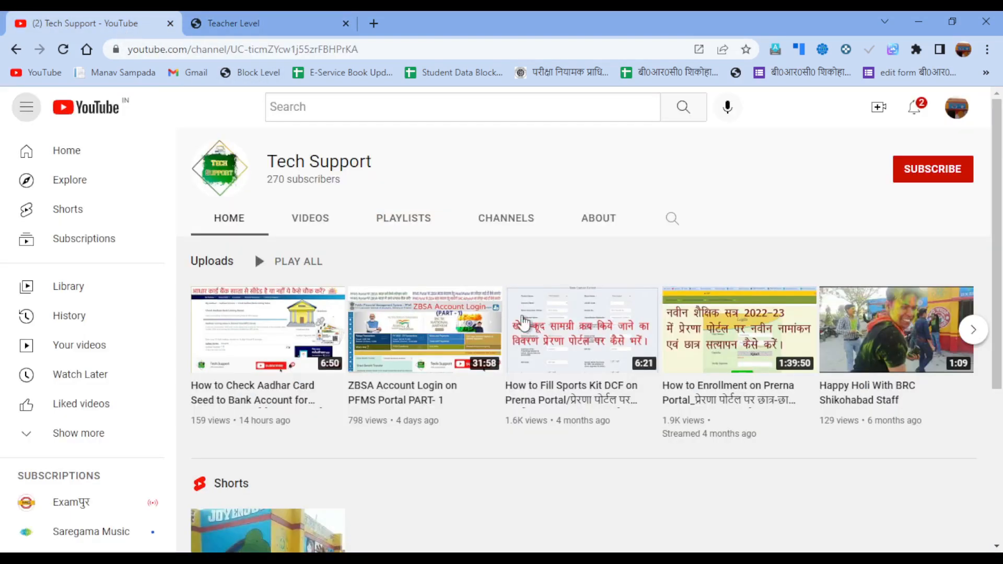